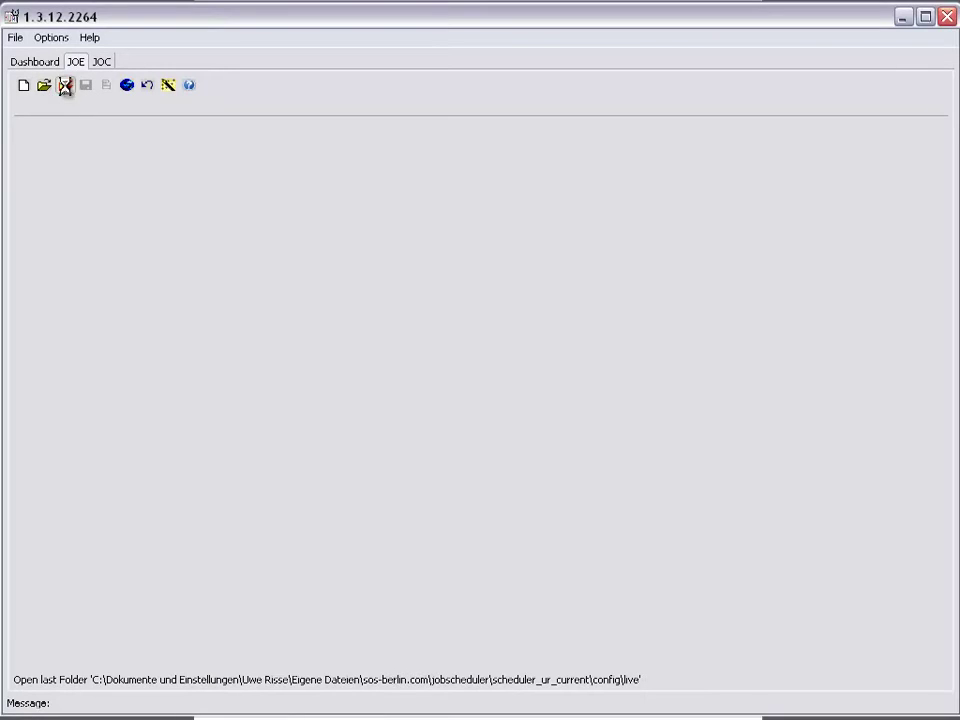
Open the sample1 hot folder under config/live.
click(65, 85)
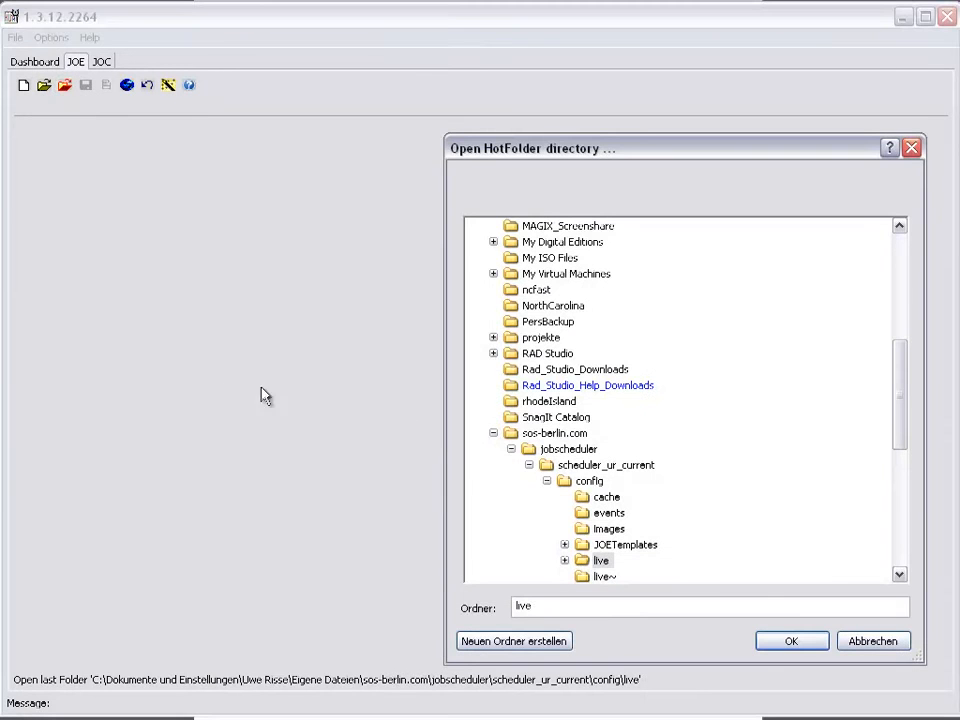
click(564, 528)
click(628, 545)
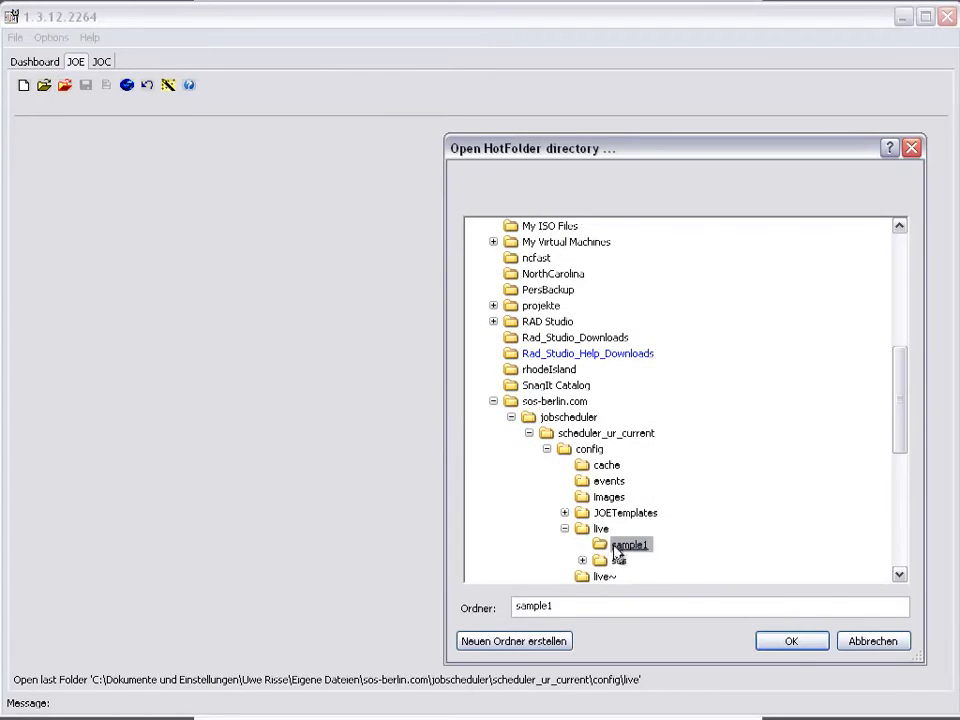
click(791, 641)
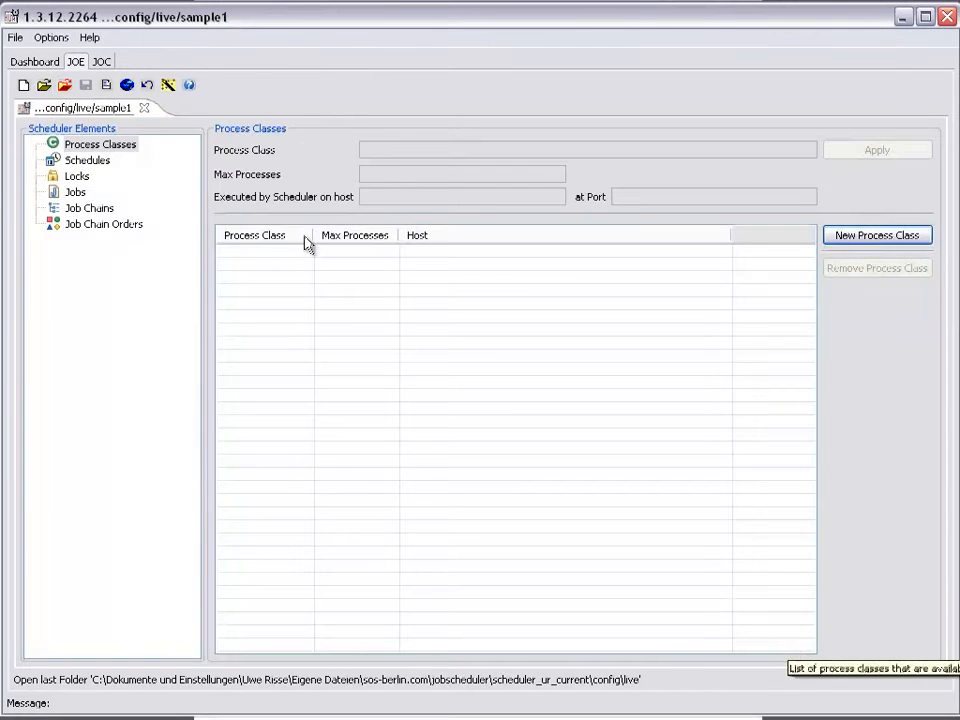
Add new order jobs to the jobs list.
click(75, 192)
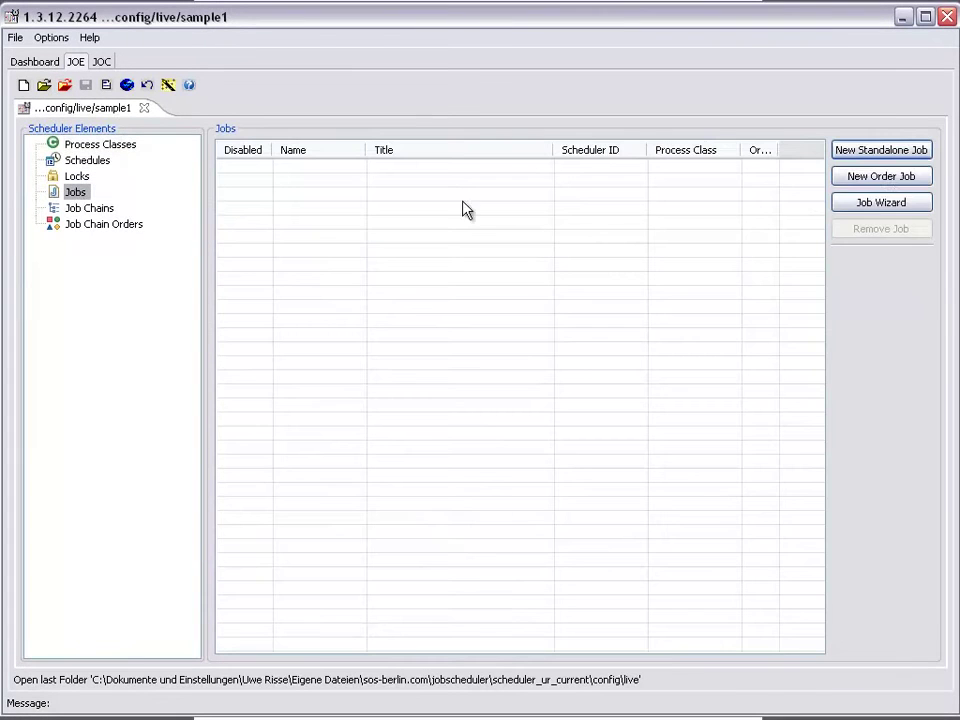
click(881, 176)
click(881, 176)
click(903, 183)
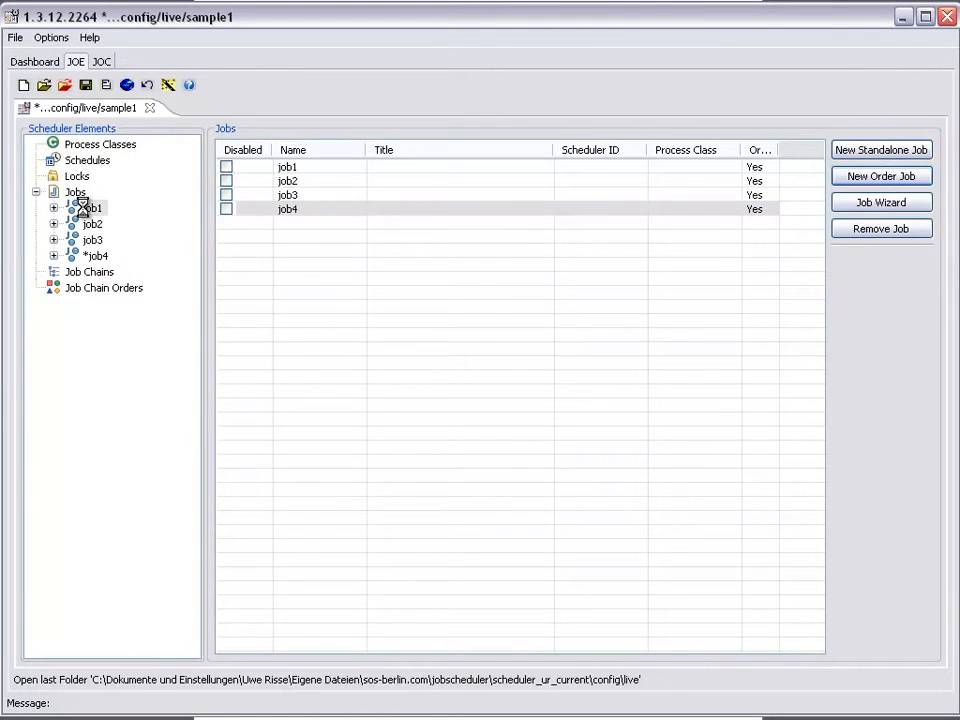
Rename the first job to job_1 and give it a ping localhost script.
double_click(288, 167)
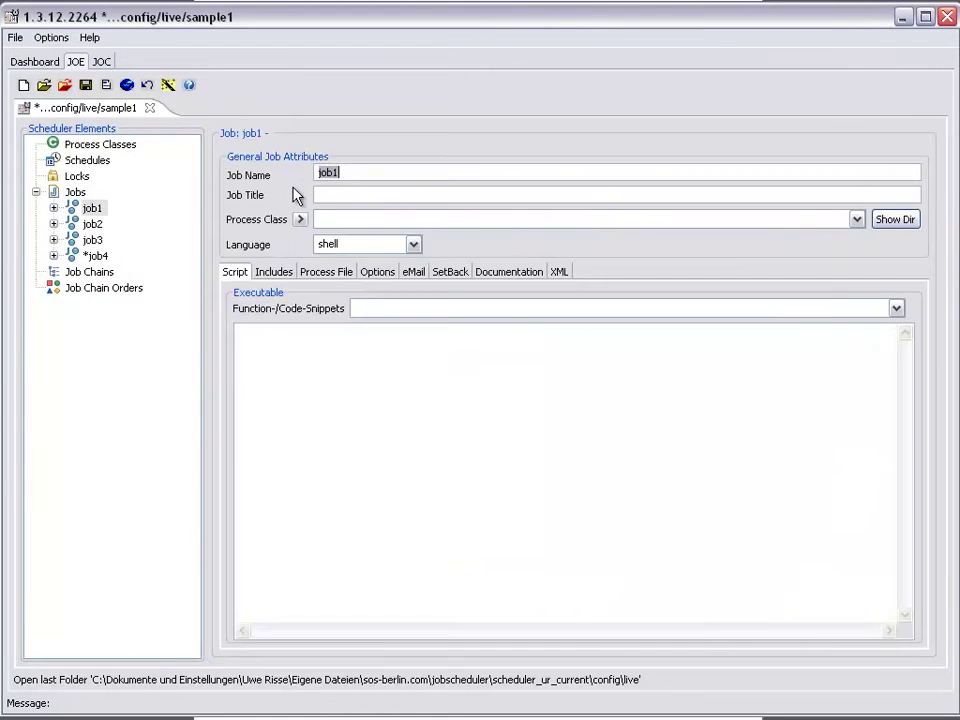
click(345, 173)
text(-)
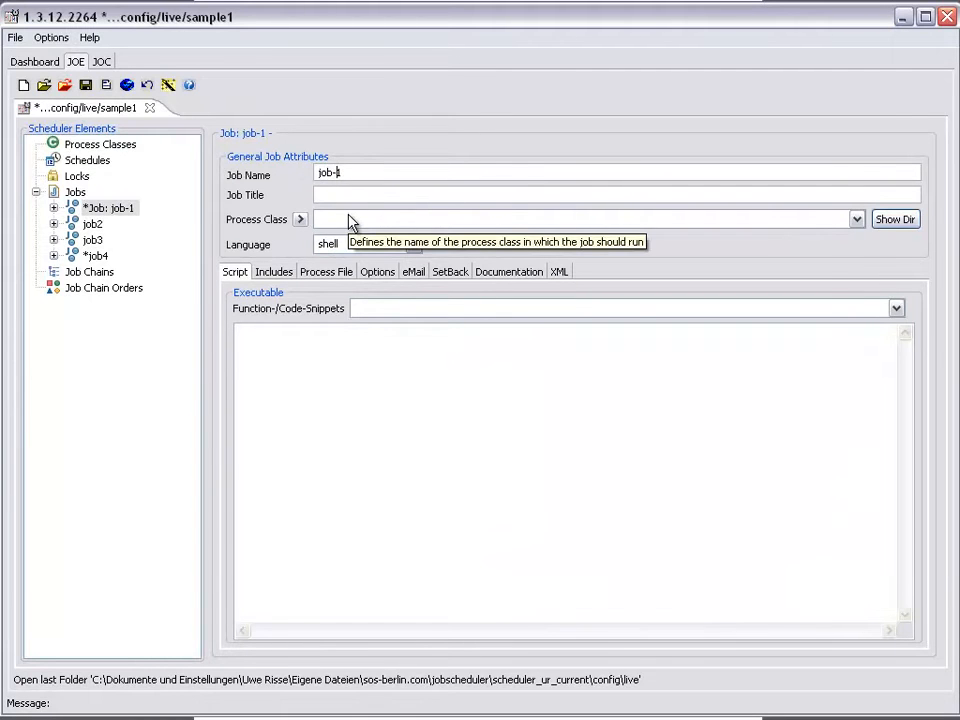
key(BackSpace)
text(_)
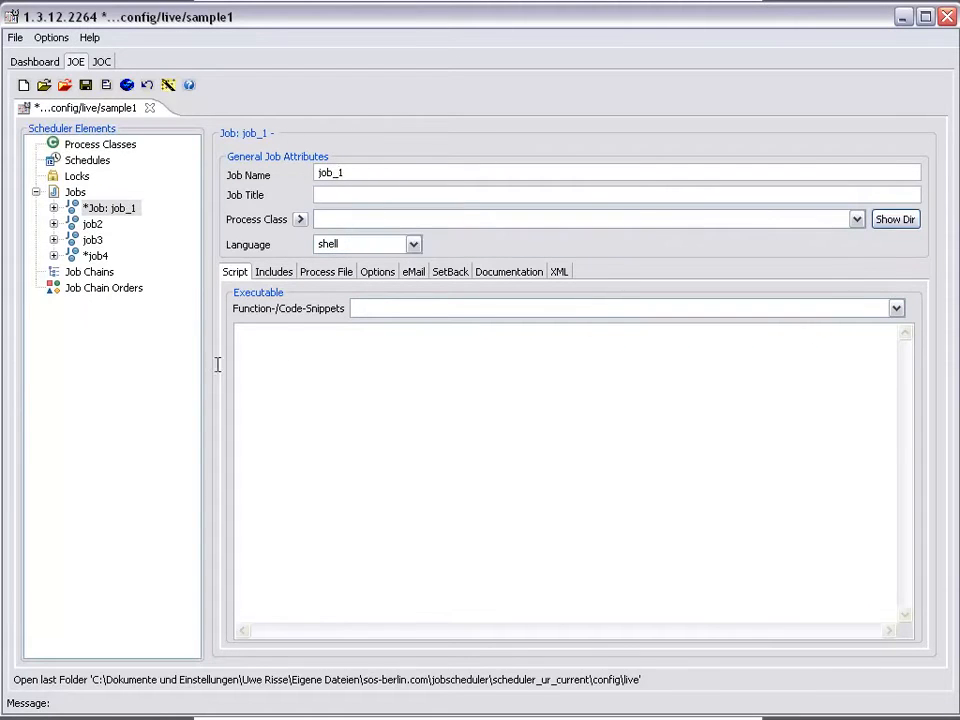
key(Return)
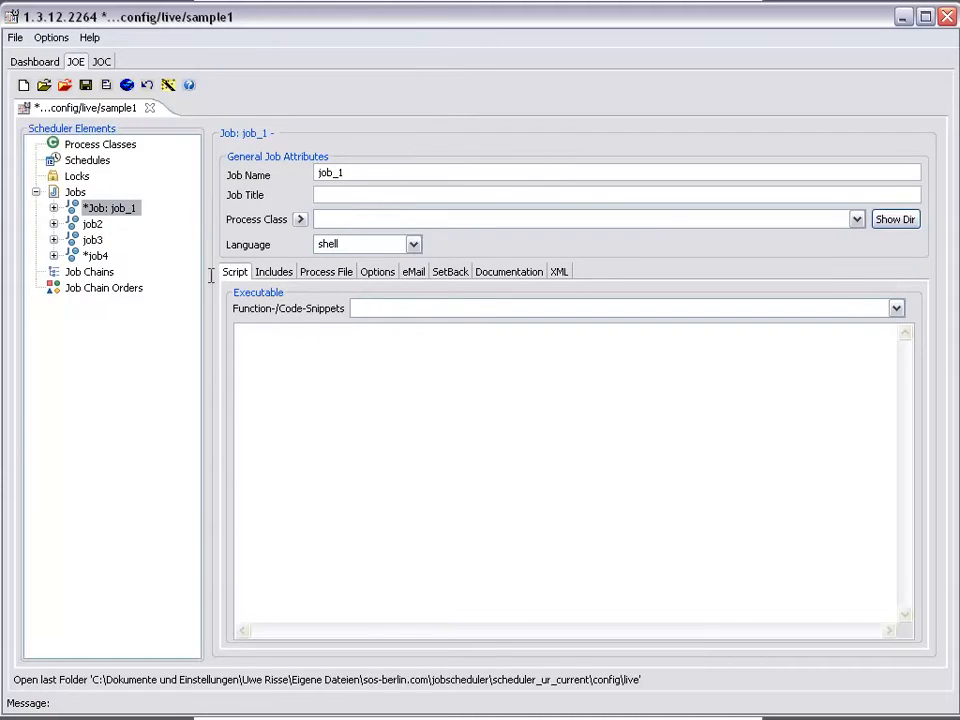
click(489, 383)
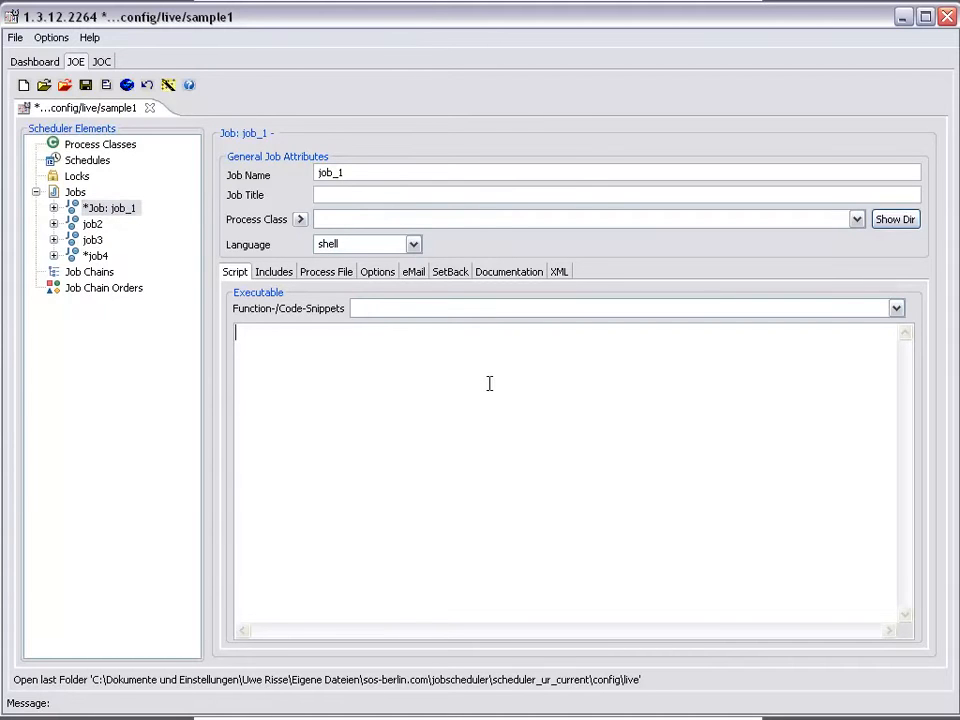
text(ping -n 10 localhost)
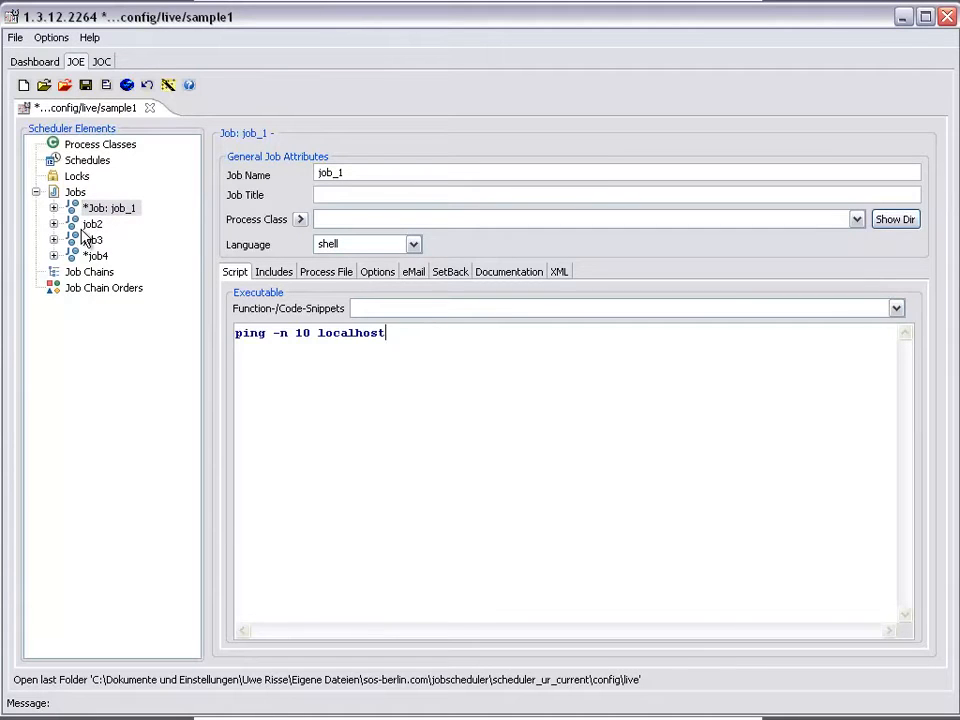
Give the second job a ping localhost script and rename it job_p1.
click(91, 224)
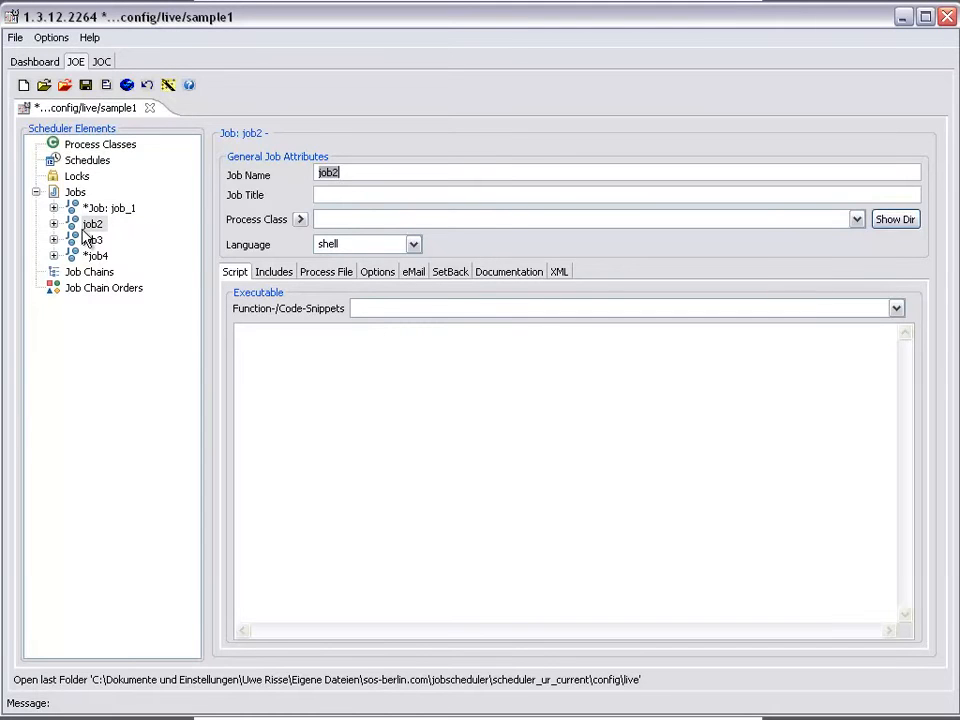
click(280, 360)
text(ping -n 10 localhost)
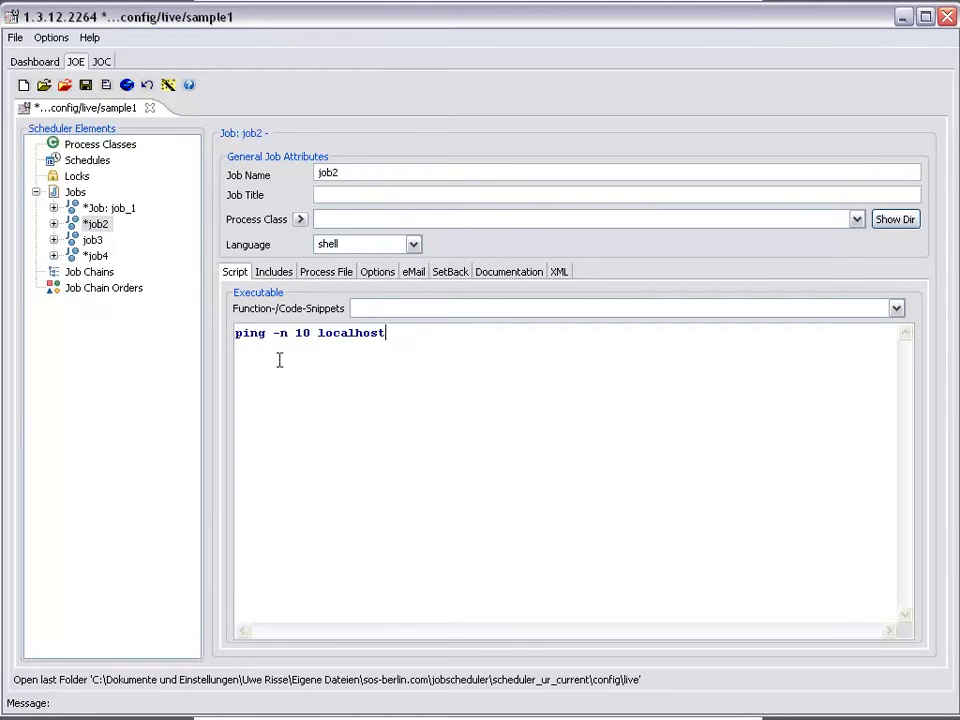
click(338, 173)
key(BackSpace)
text(_p1)
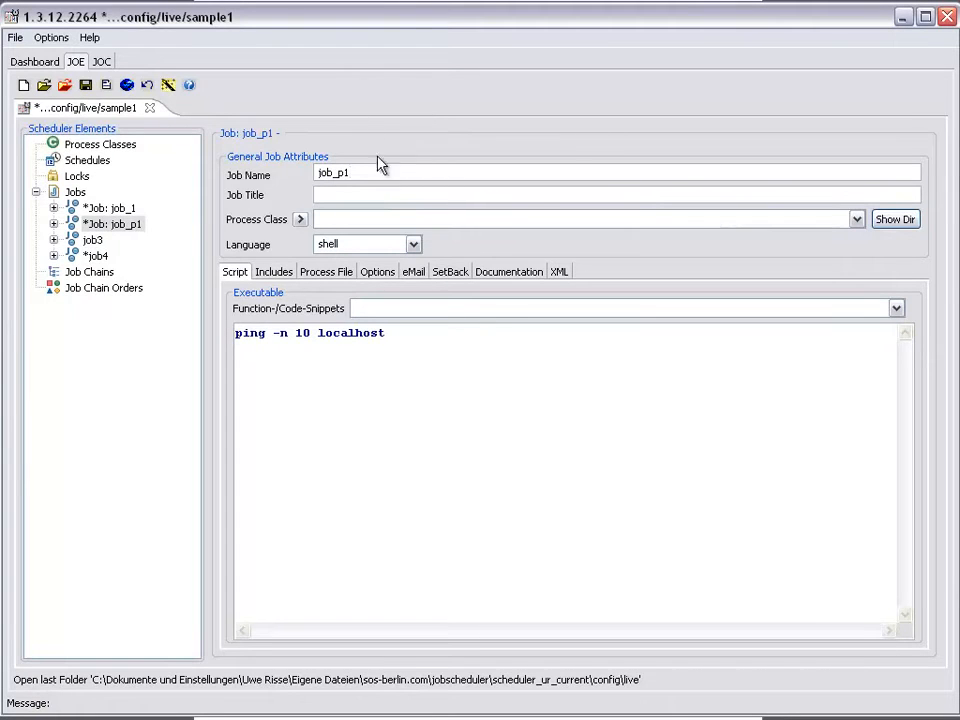
Paste the ping command into the third job's script and rename it job_p2.
click(90, 240)
click(340, 389)
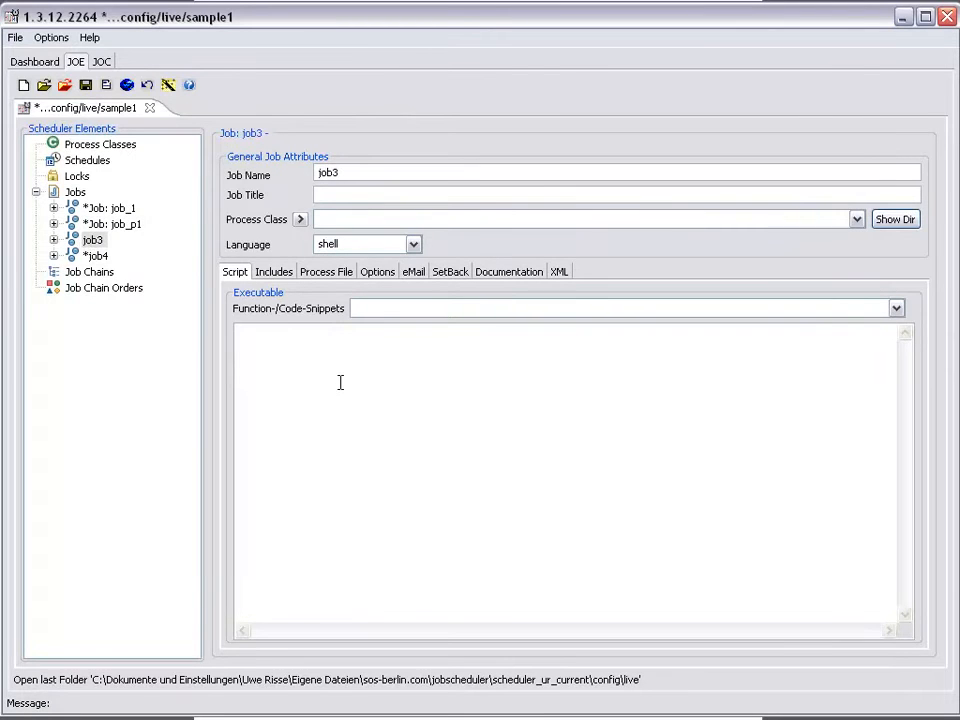
text(ping -n 10 localhost)
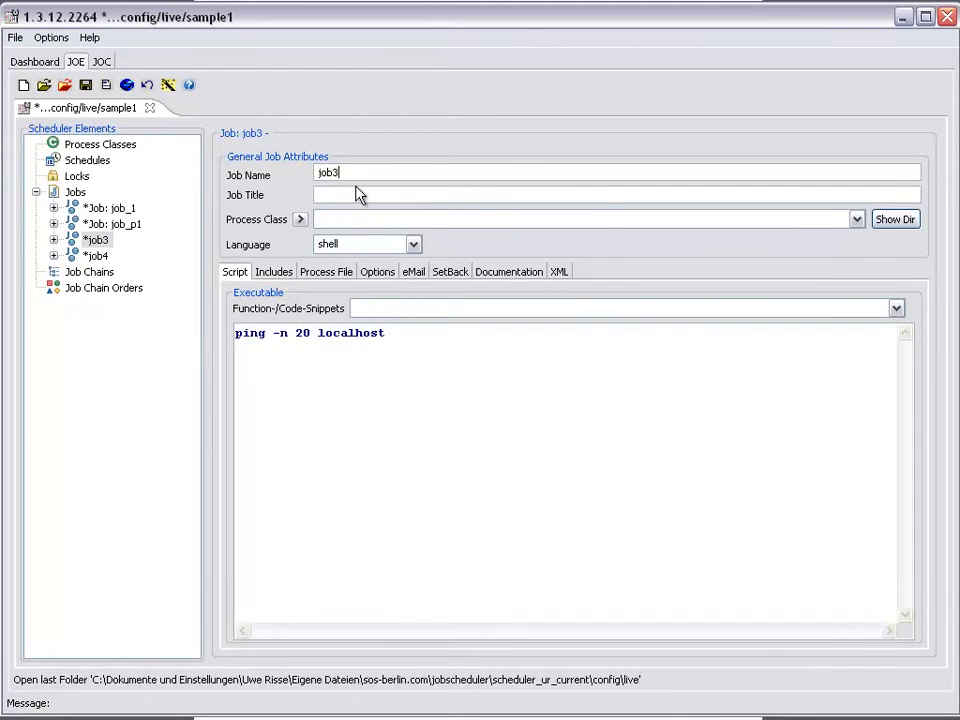
key(BackSpace)
text(_p2)
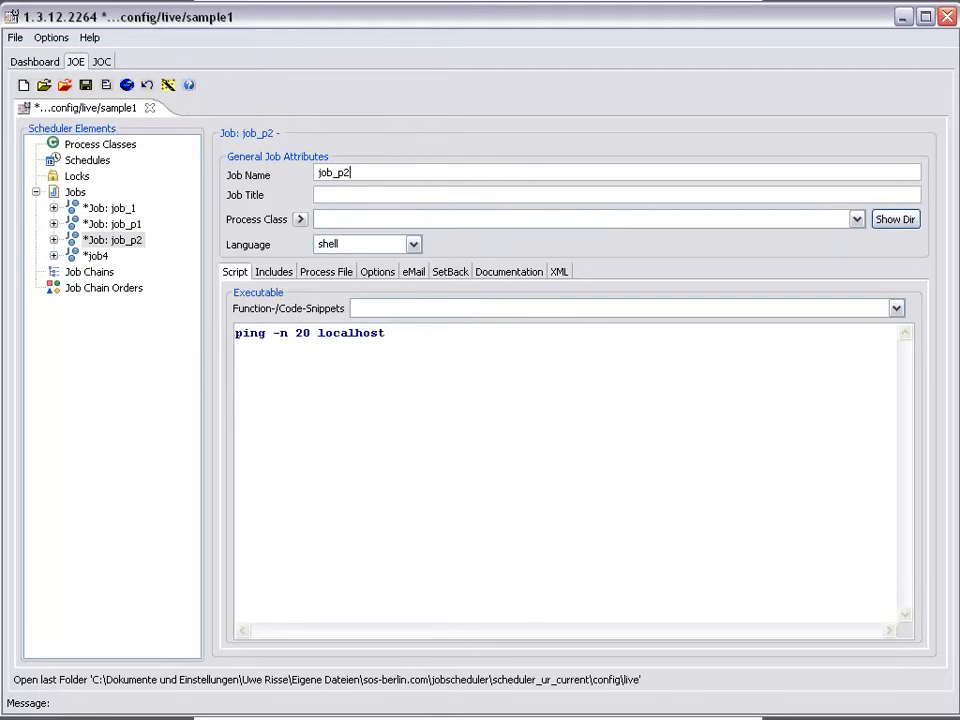
Rename the fourth job to job_4.
click(95, 256)
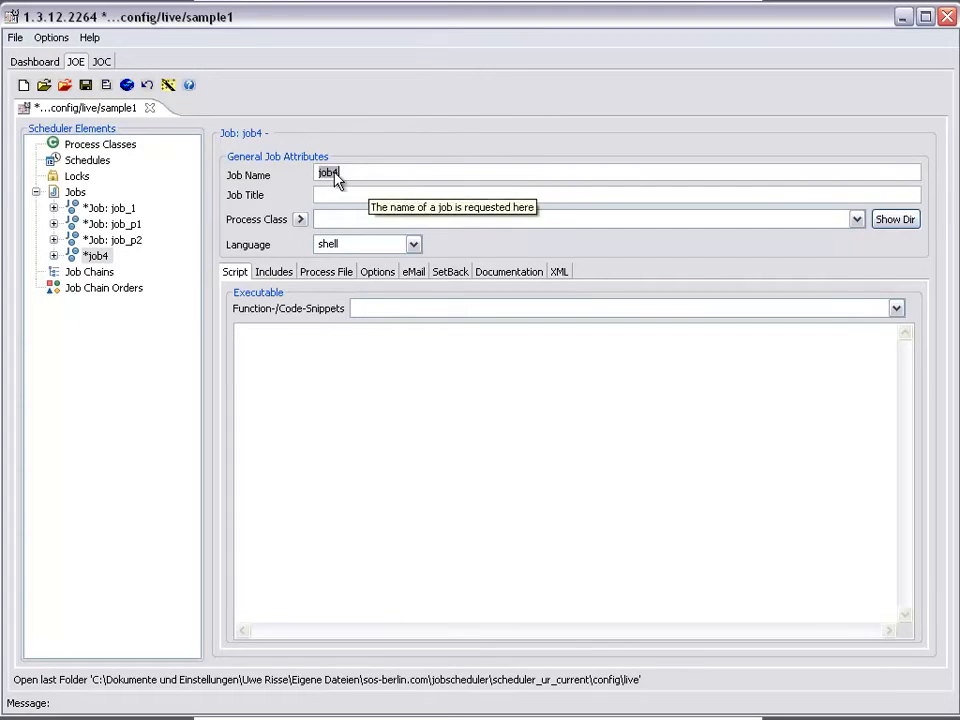
click(336, 178)
text(_)
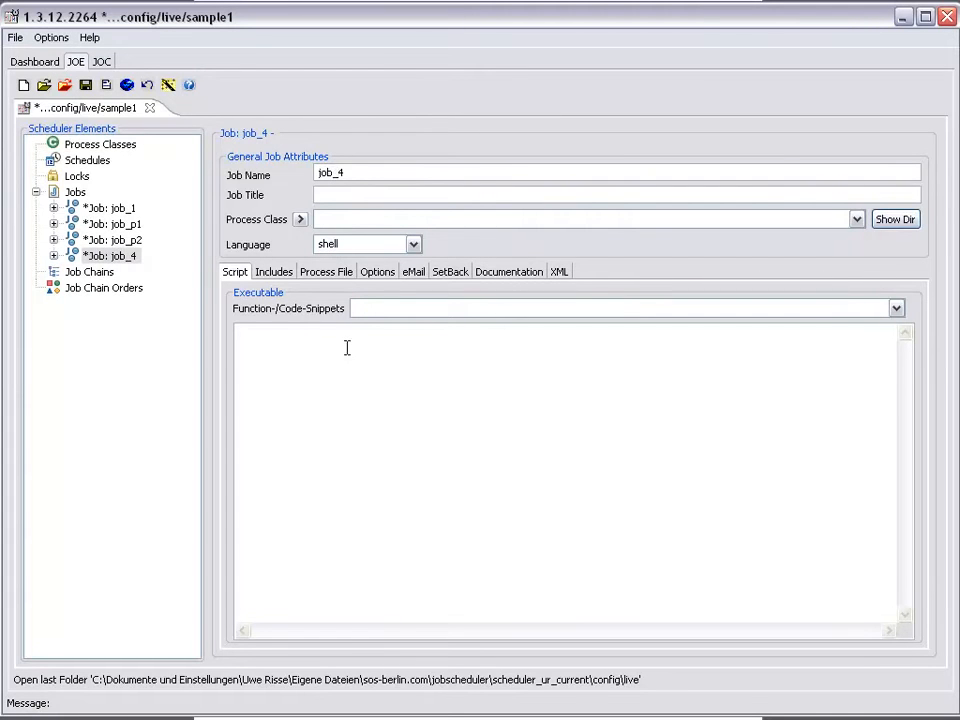
text(ping -n 10 localhost)
Add job chains job_chain1 and job_chain2 and show job_chain1's Steps/Nodes.
click(89, 272)
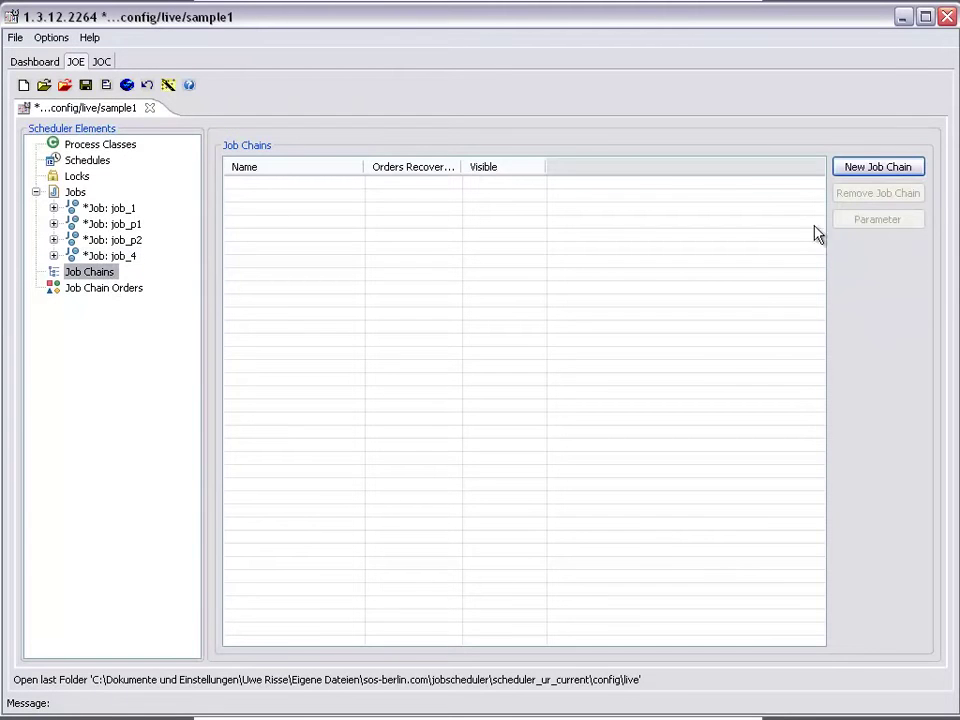
click(870, 167)
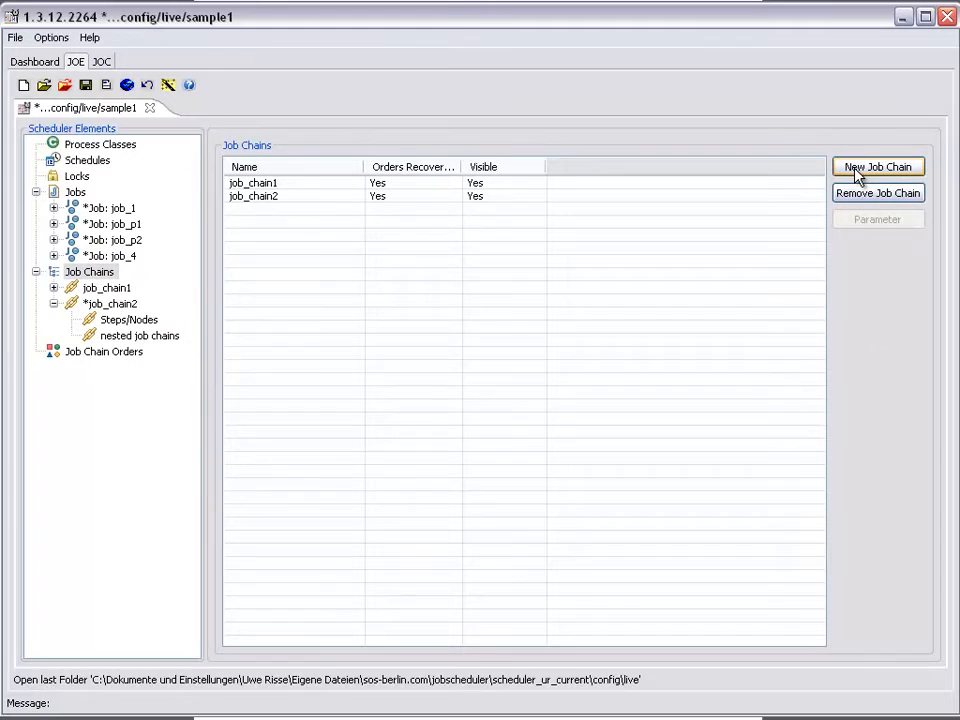
click(53, 288)
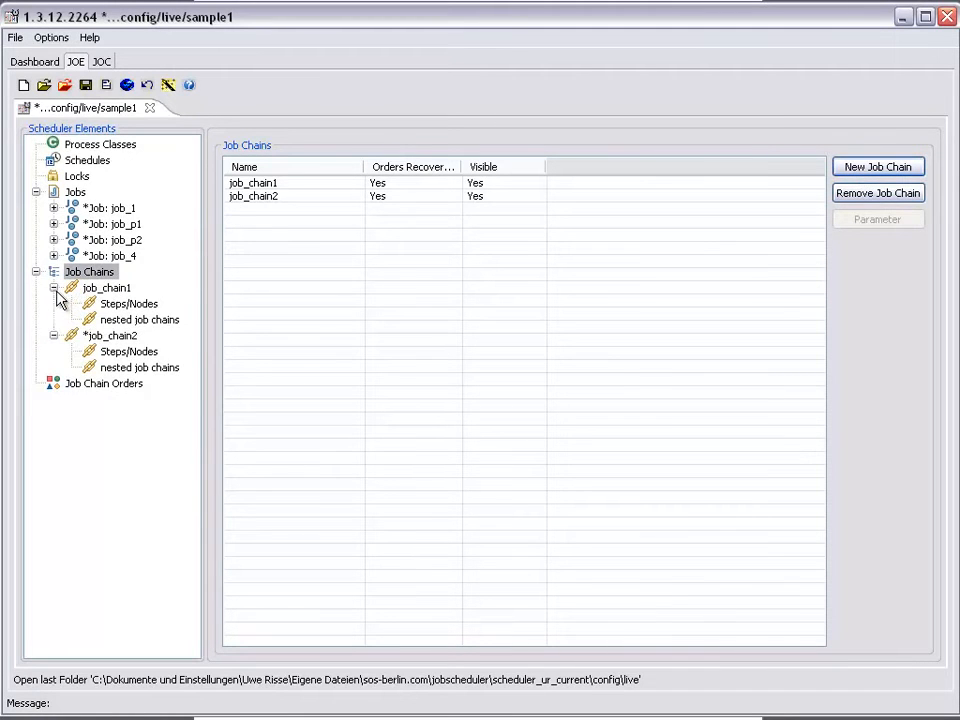
click(128, 303)
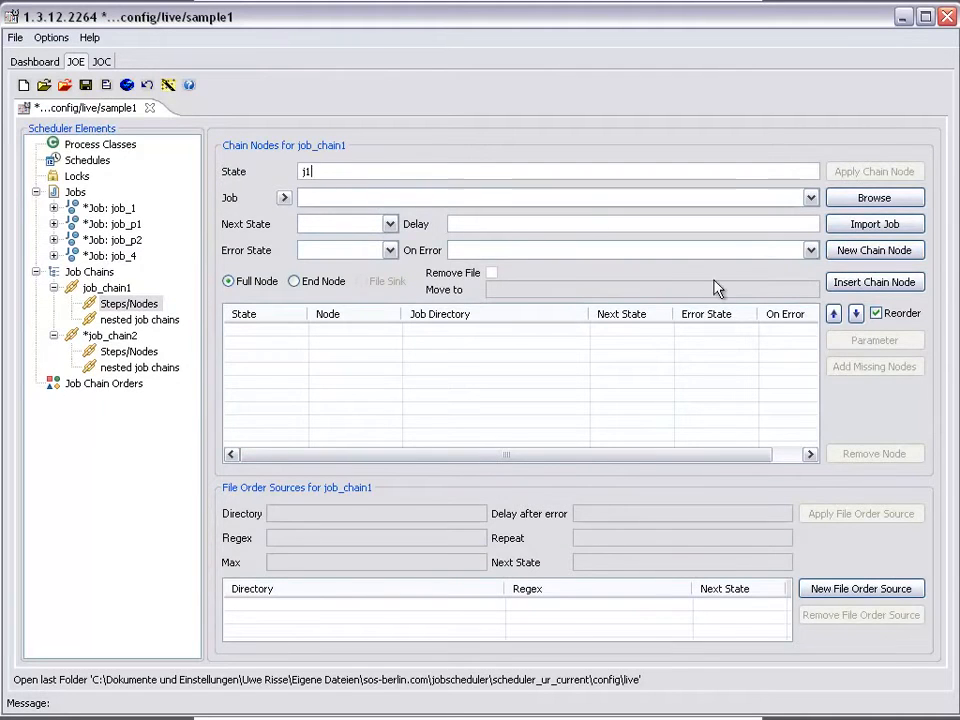
Add node j1 running job_1 with its next and error states to job_chain1.
click(810, 197)
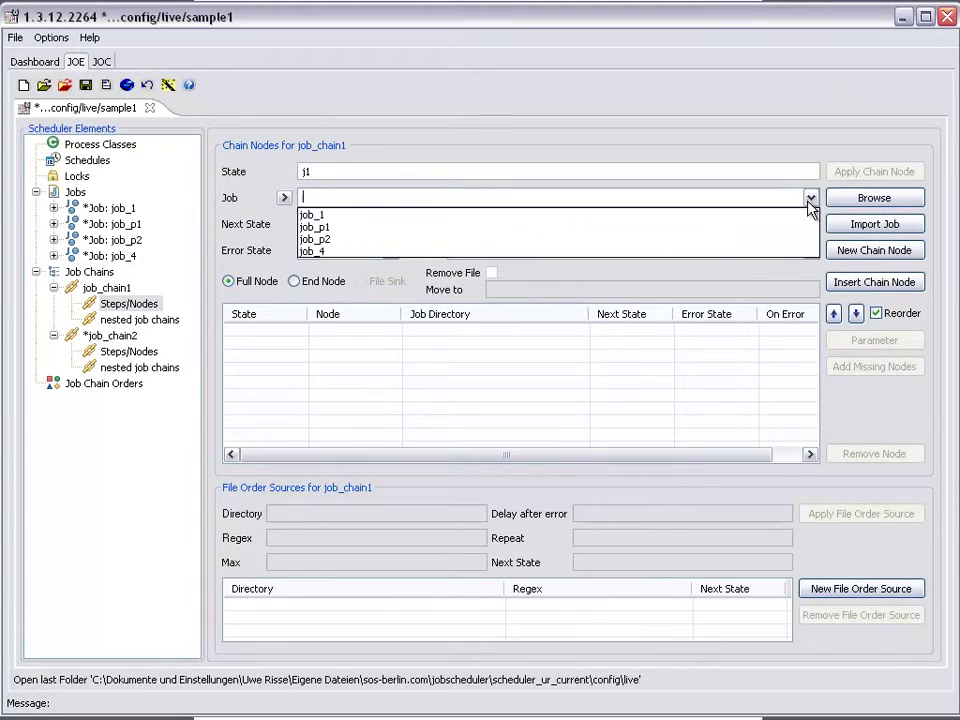
click(690, 215)
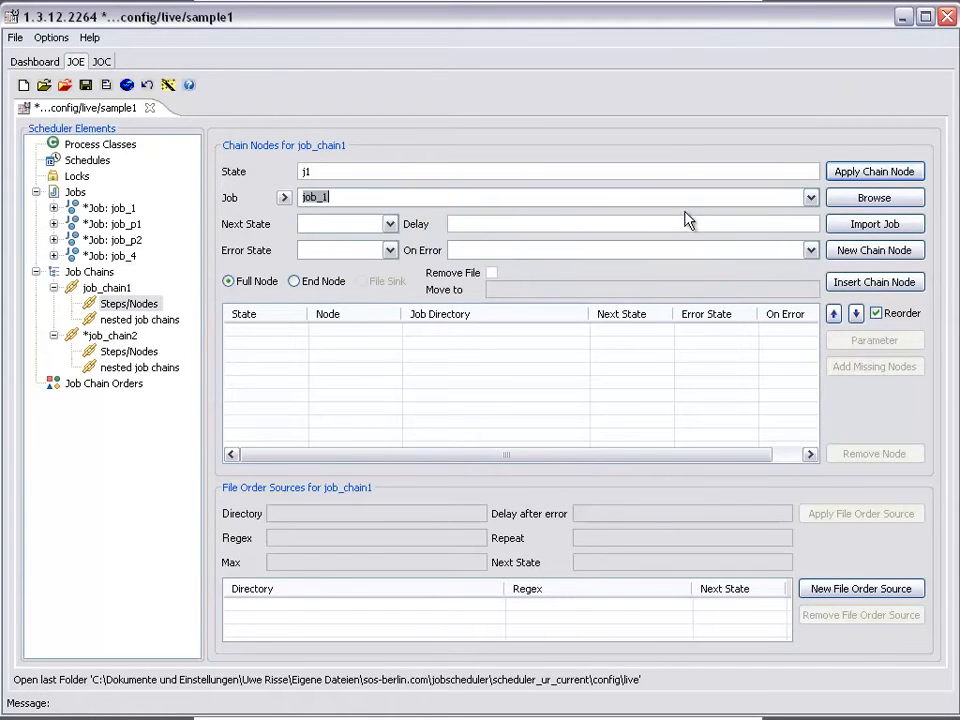
click(342, 224)
click(342, 250)
text(error)
click(874, 171)
Add node p1 running job_p1 with next state j4 and error state error.
click(874, 250)
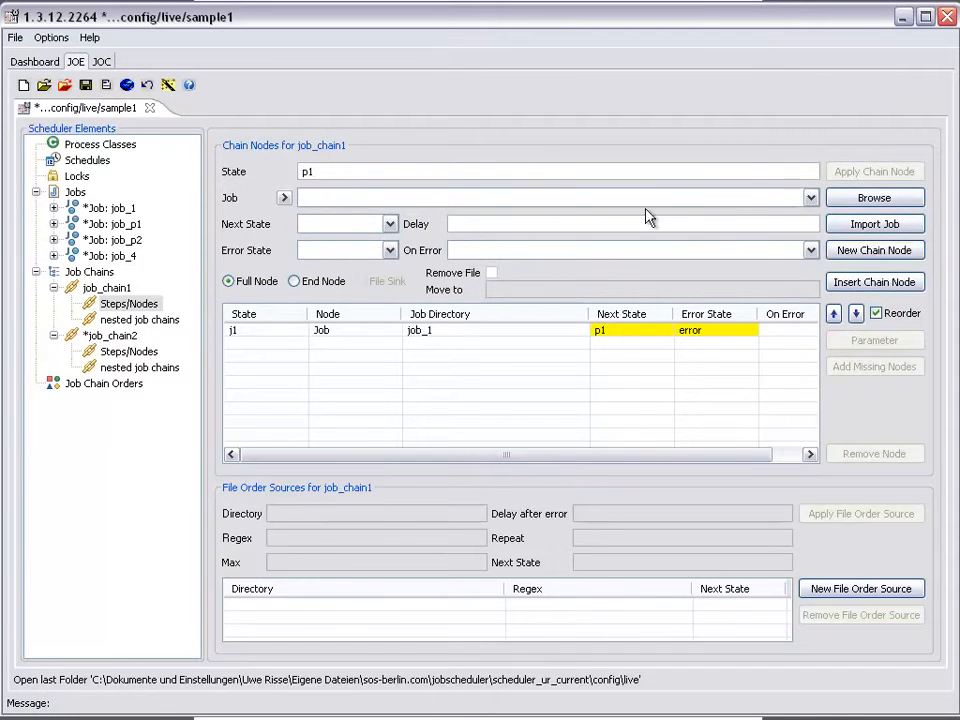
click(810, 197)
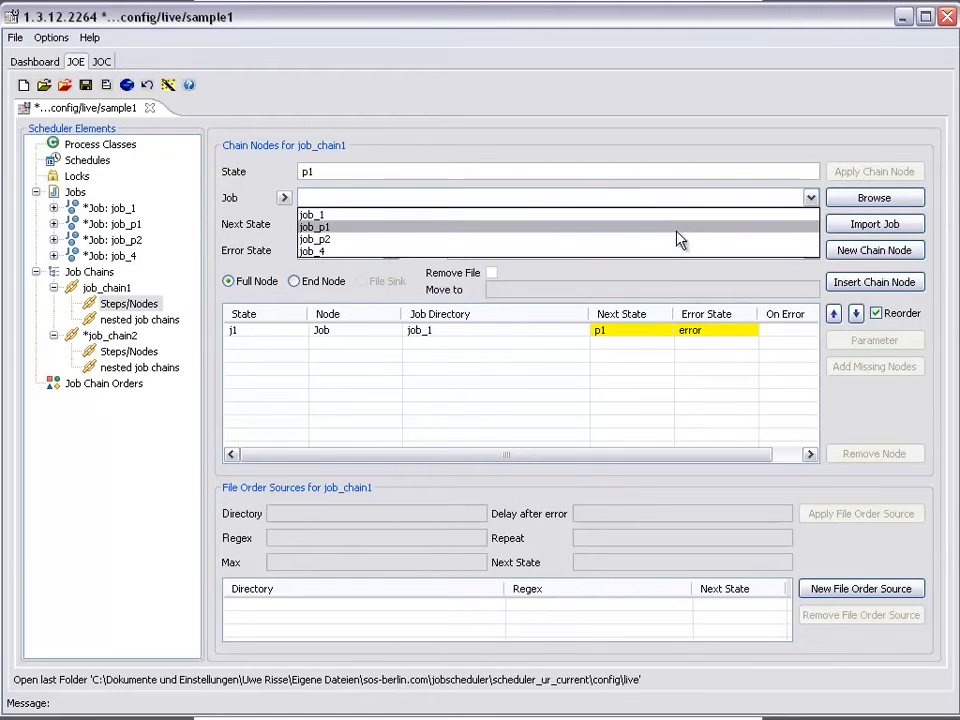
click(680, 228)
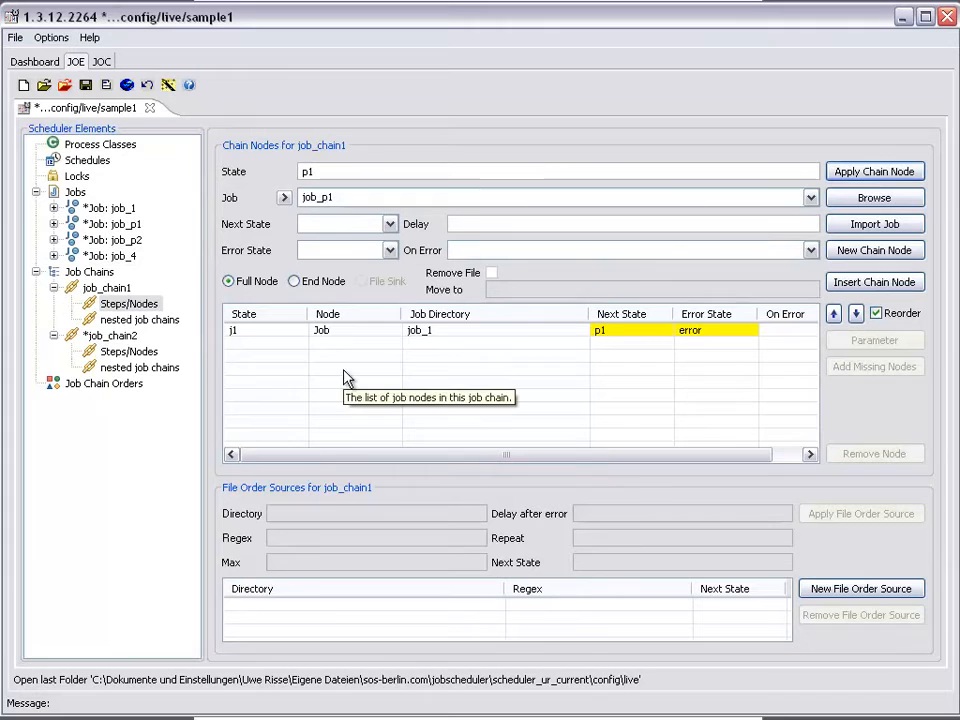
text(j4)
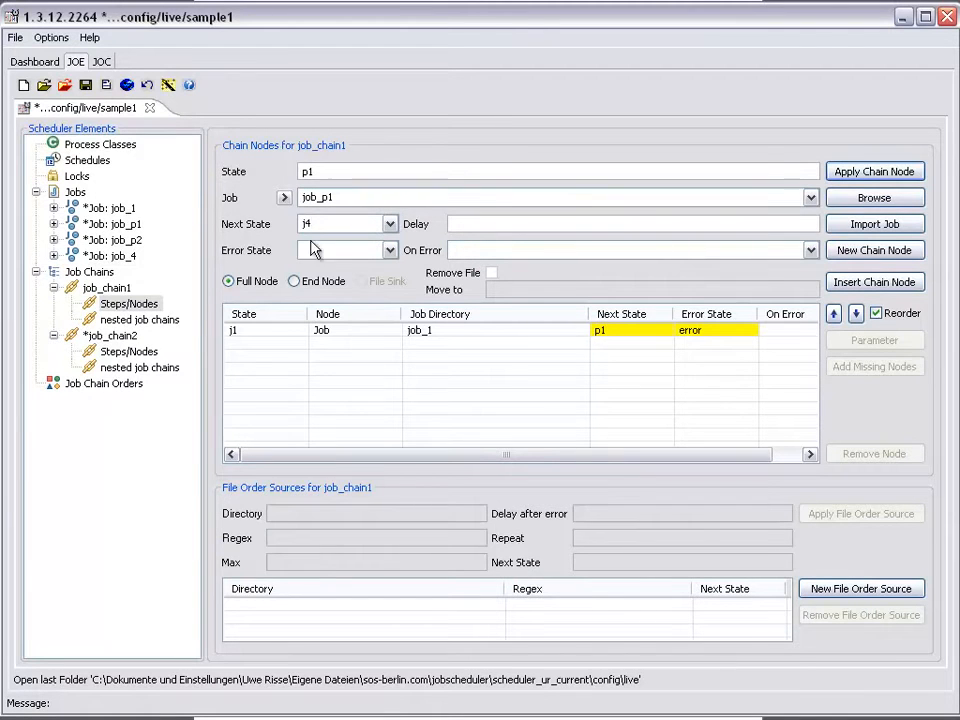
click(340, 250)
text(error)
click(874, 171)
Add node j4 running job_4 leading to success or error.
click(874, 250)
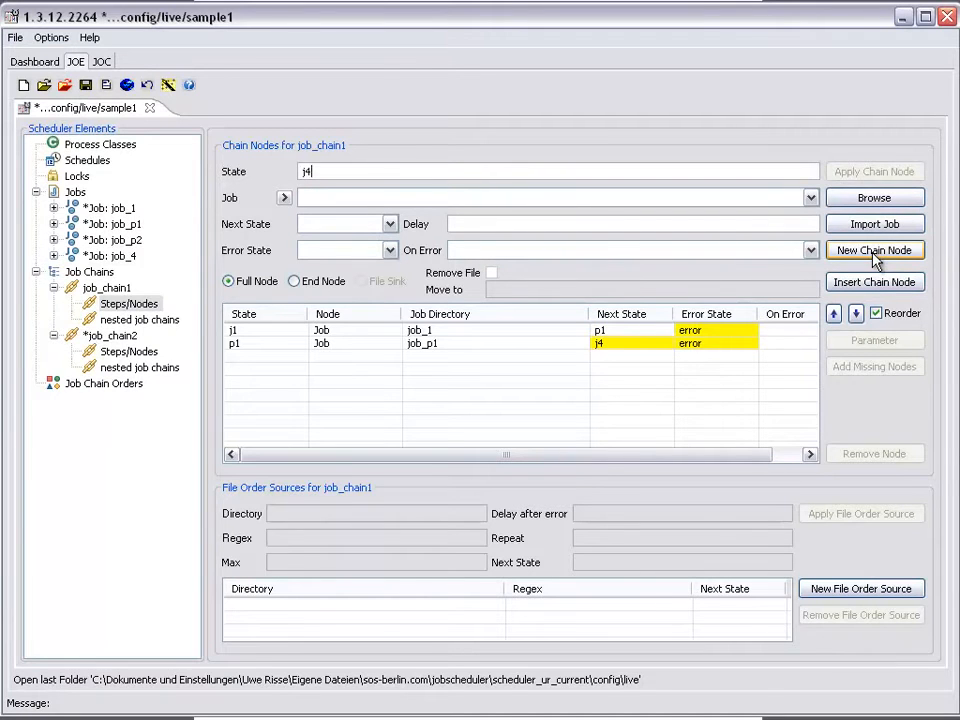
click(809, 197)
click(548, 188)
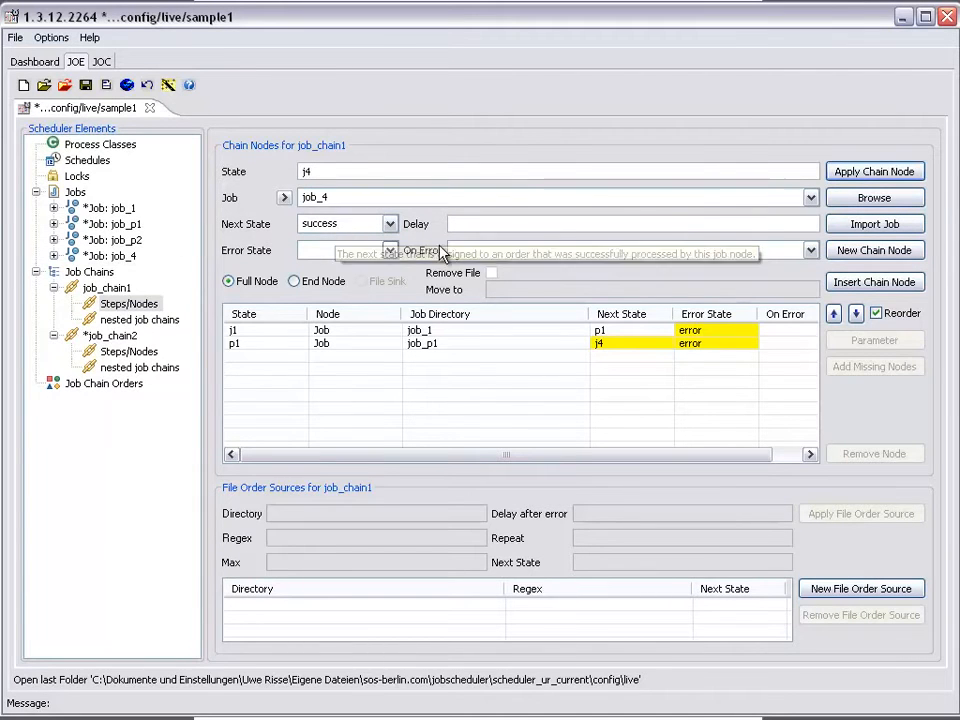
click(310, 250)
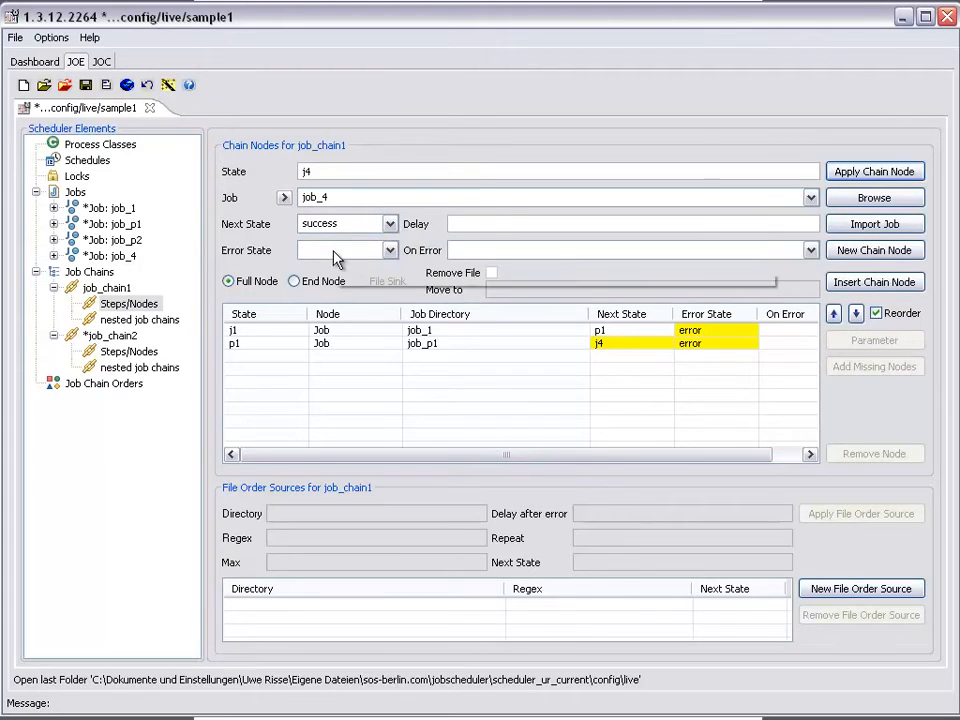
text(error)
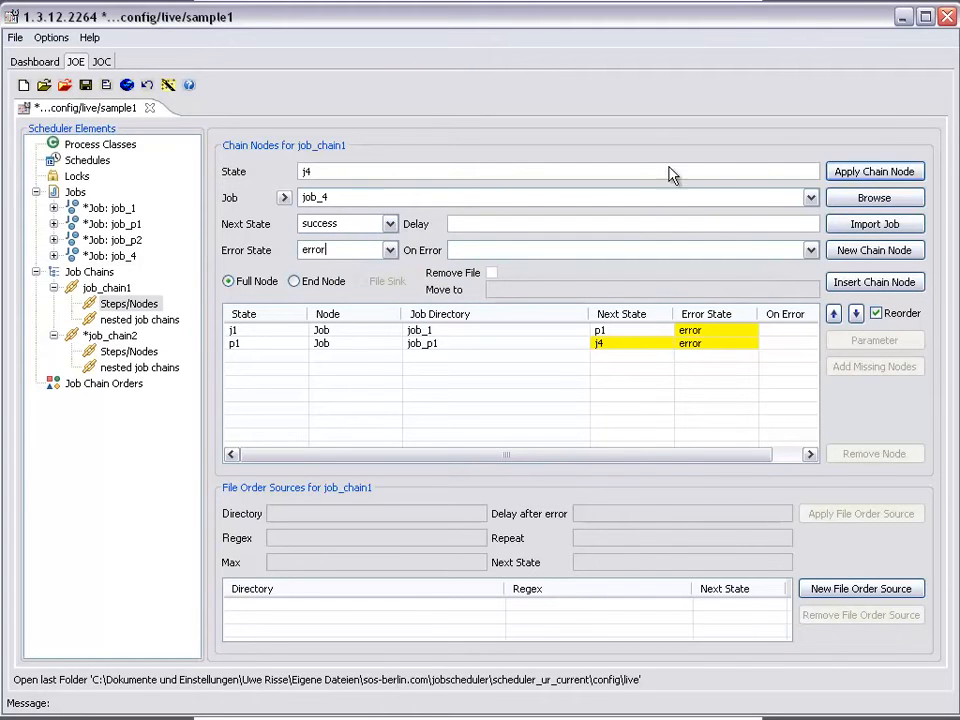
click(874, 171)
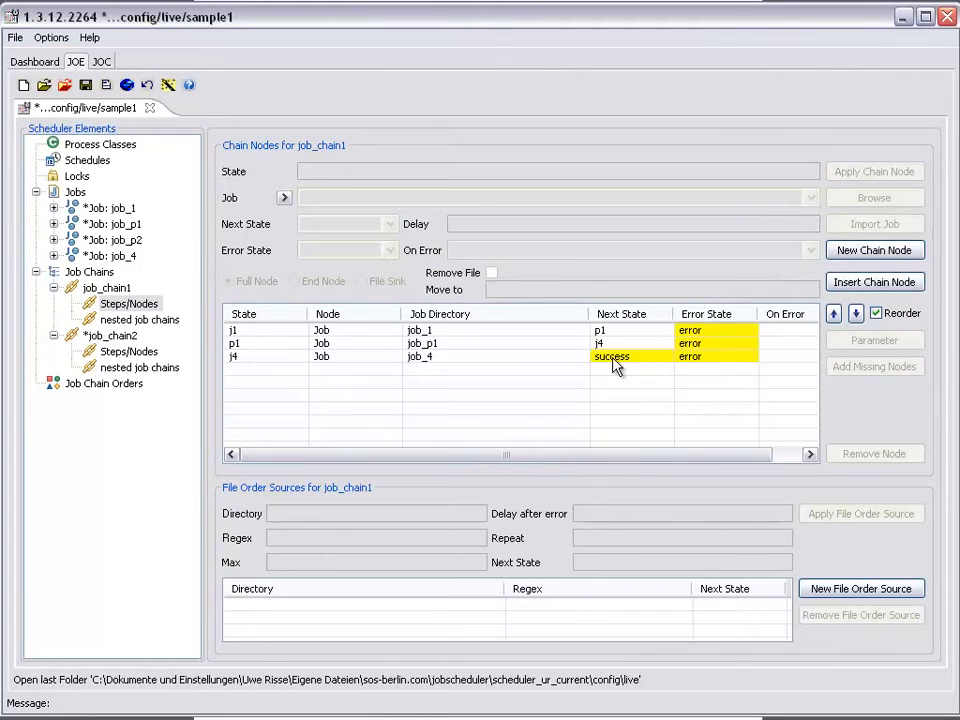
click(640, 357)
Add the missing success and error end nodes to job_chain1.
click(874, 366)
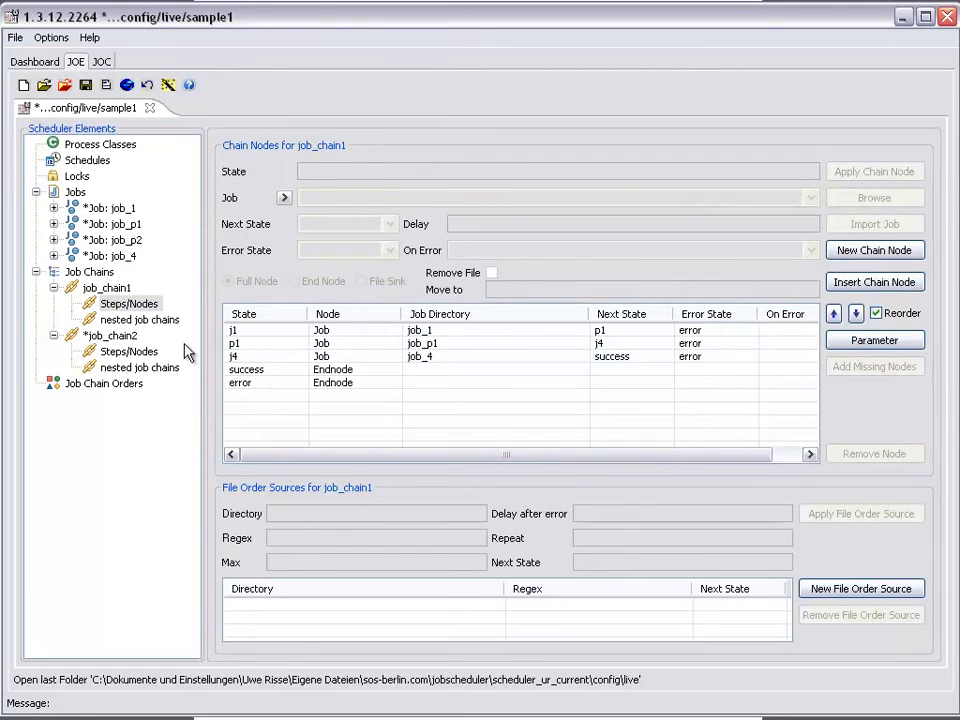
click(128, 351)
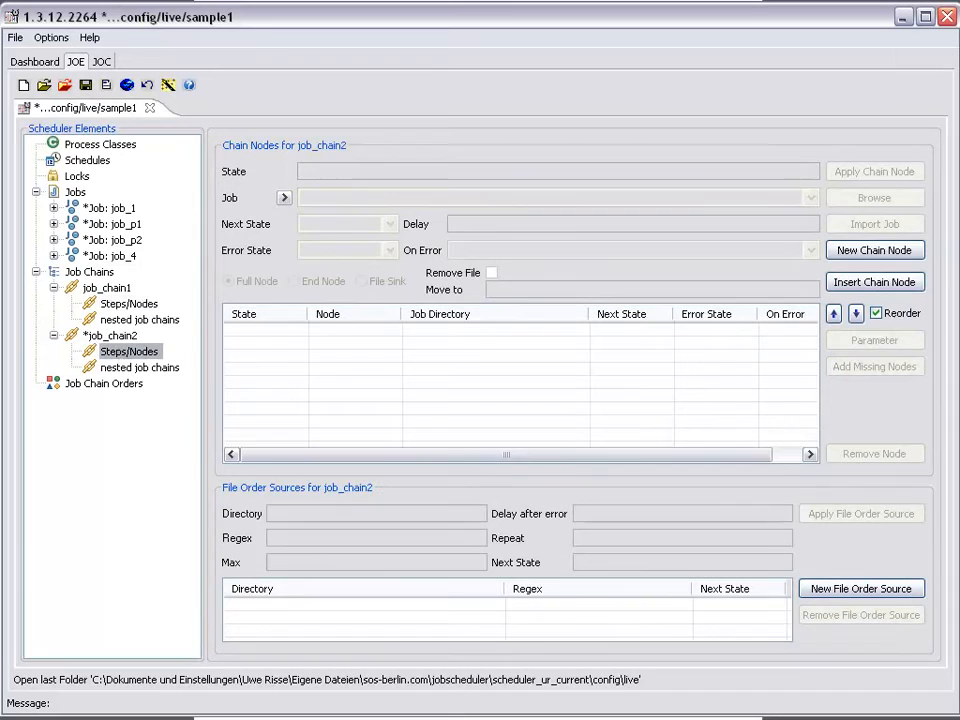
click(874, 250)
text(p2)
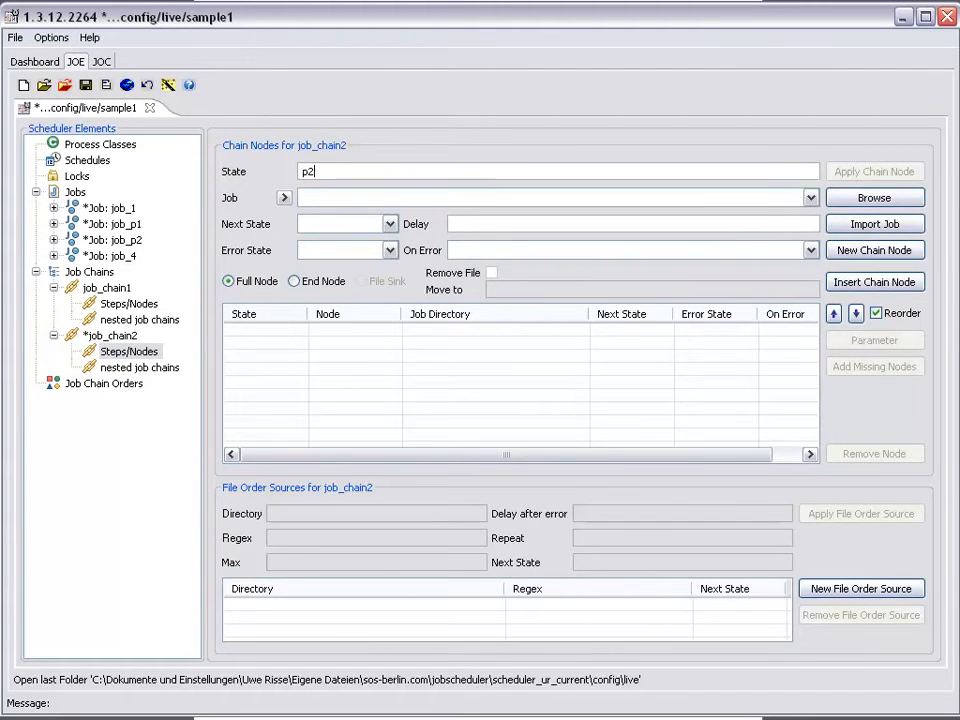
Add node p2 running job_p2 to job_chain2 plus its success and error end nodes.
click(810, 197)
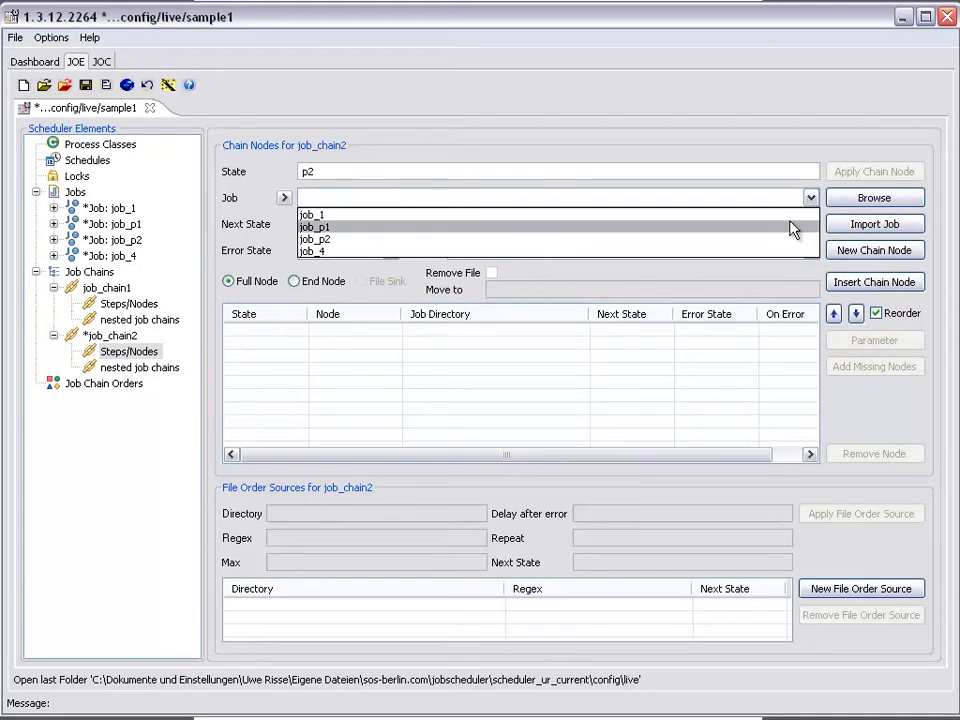
click(760, 239)
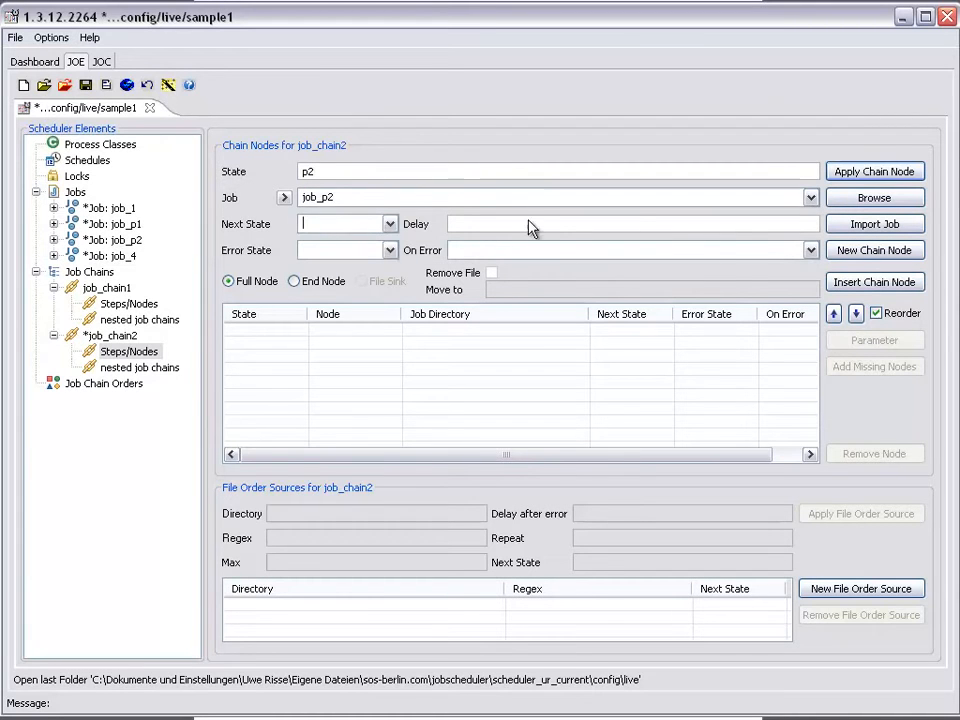
text(succe)
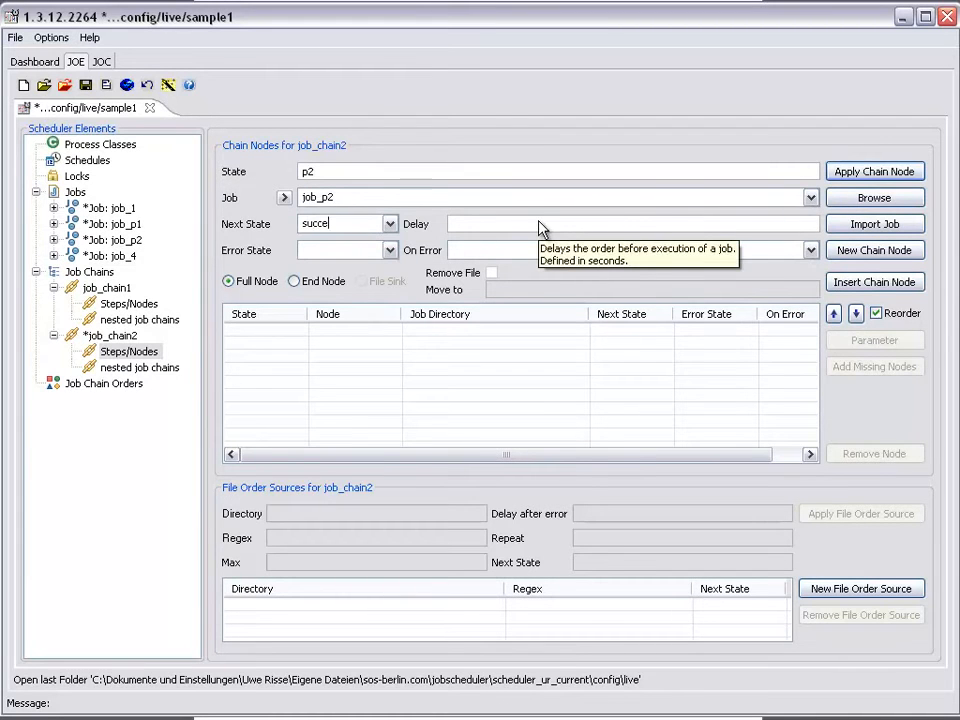
text(ss)
key(Return)
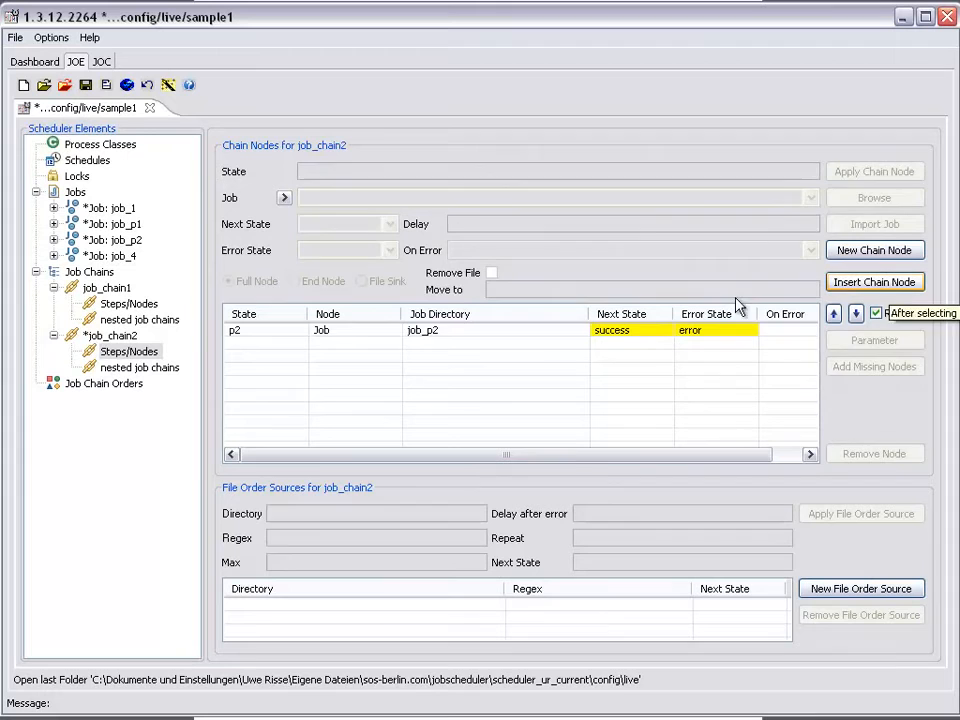
click(700, 331)
click(863, 367)
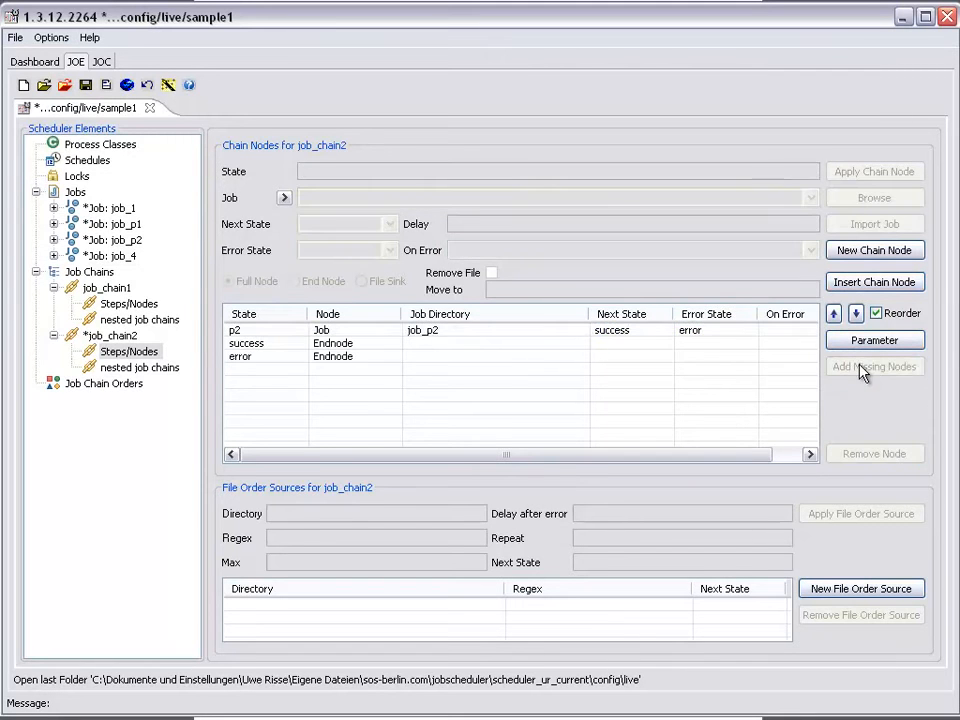
click(104, 383)
Create the order daily_run and assign it to job_chain1.
click(894, 150)
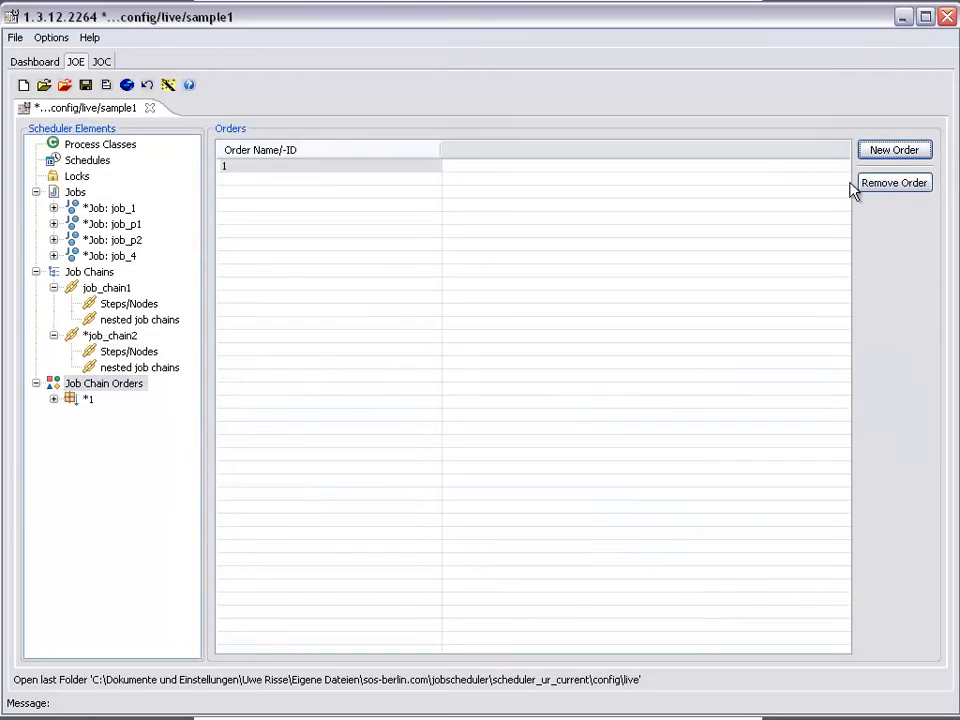
click(88, 399)
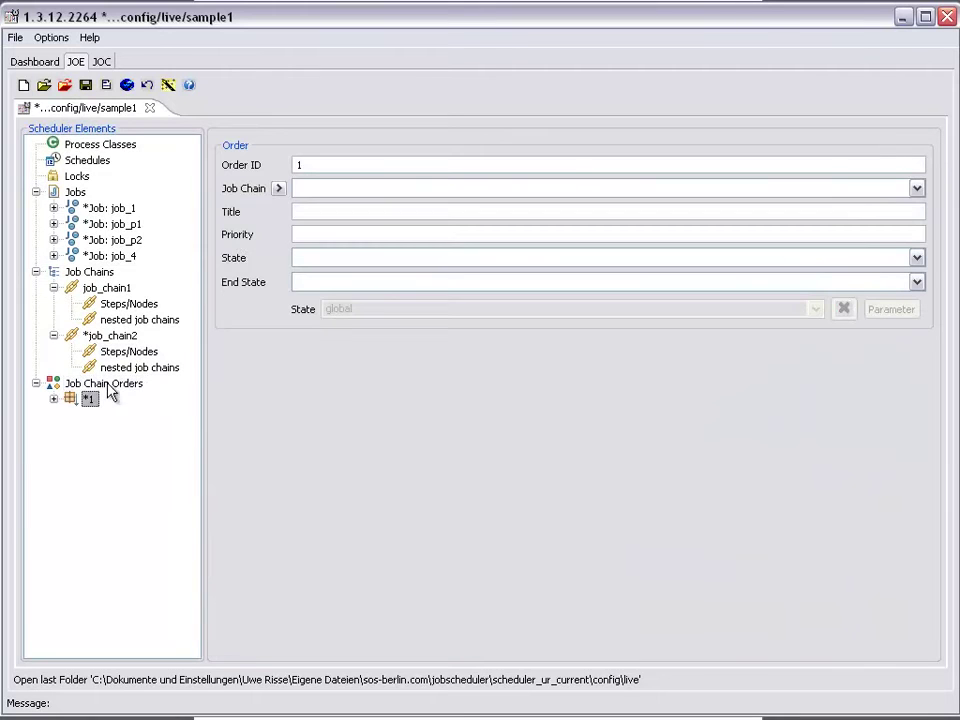
click(310, 165)
text(daily_)
text(run)
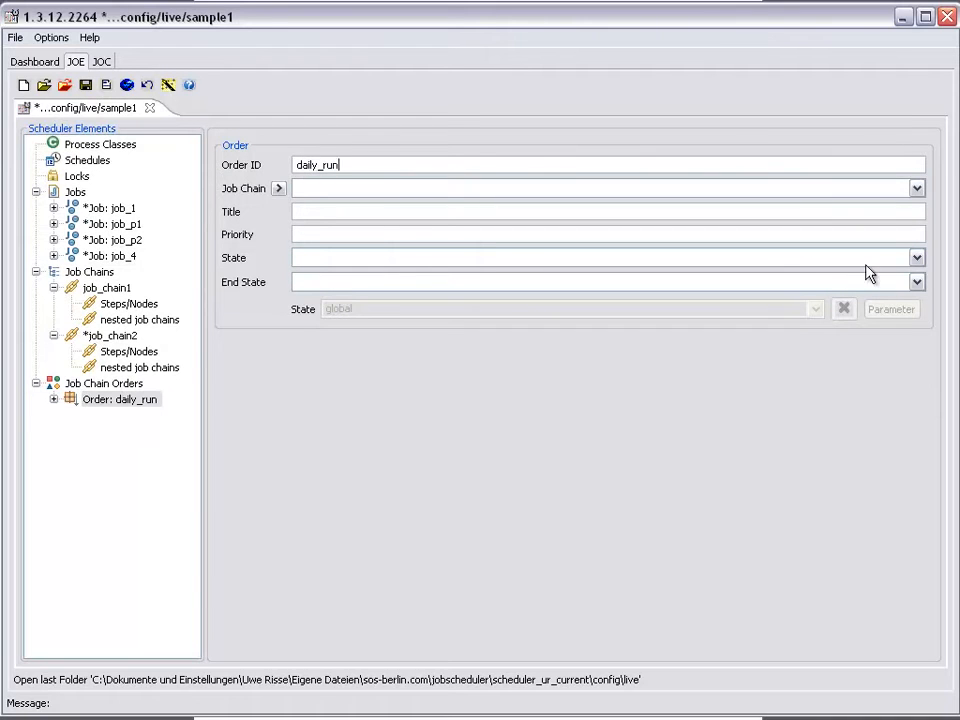
click(917, 188)
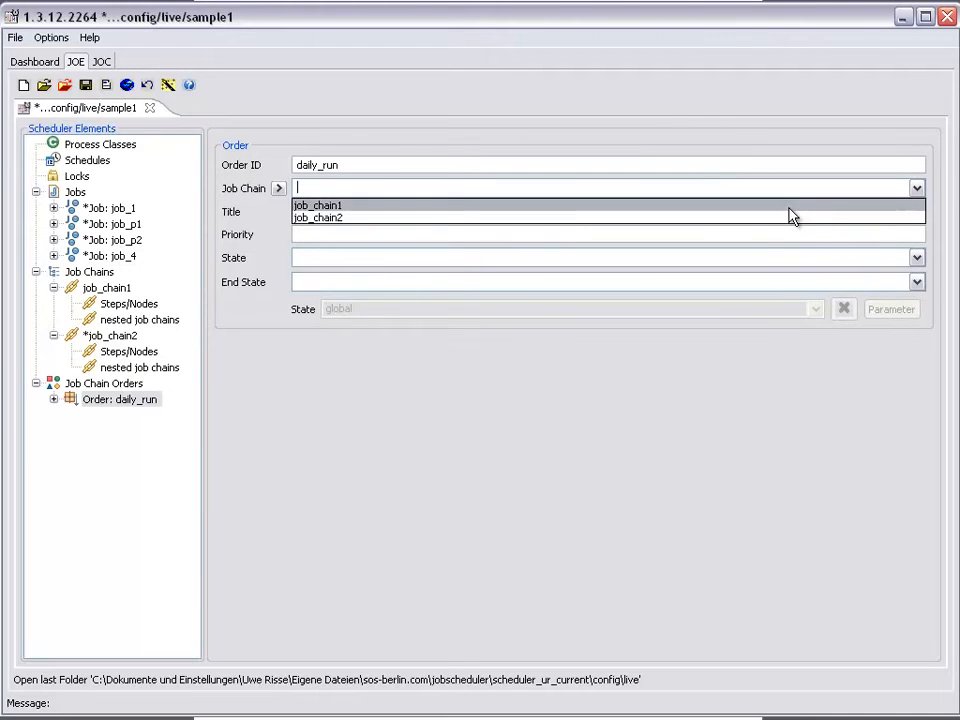
click(790, 205)
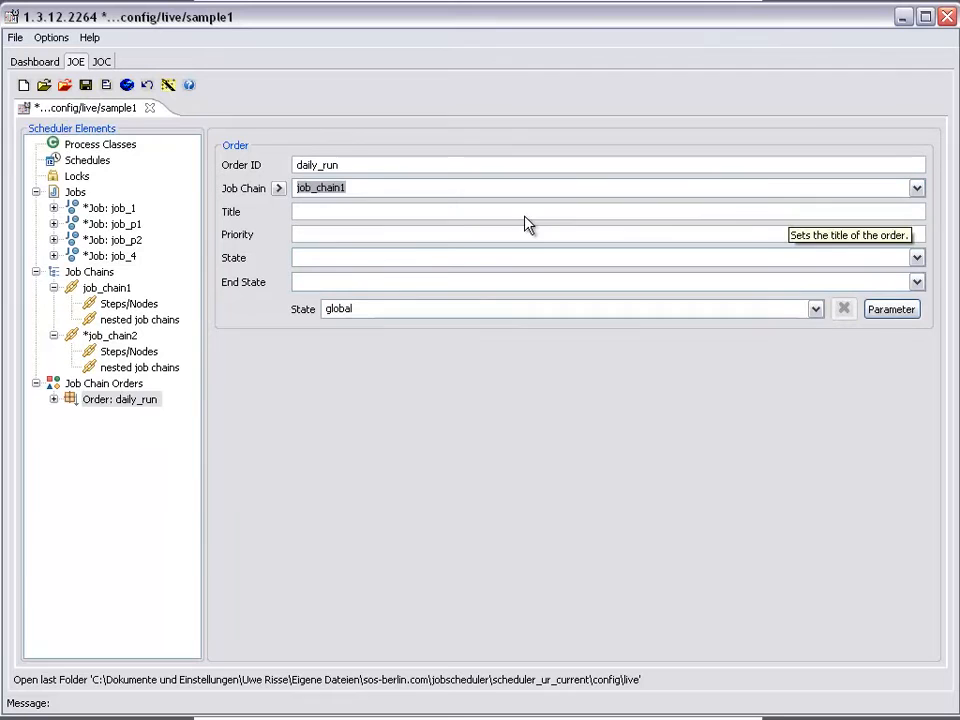
click(53, 399)
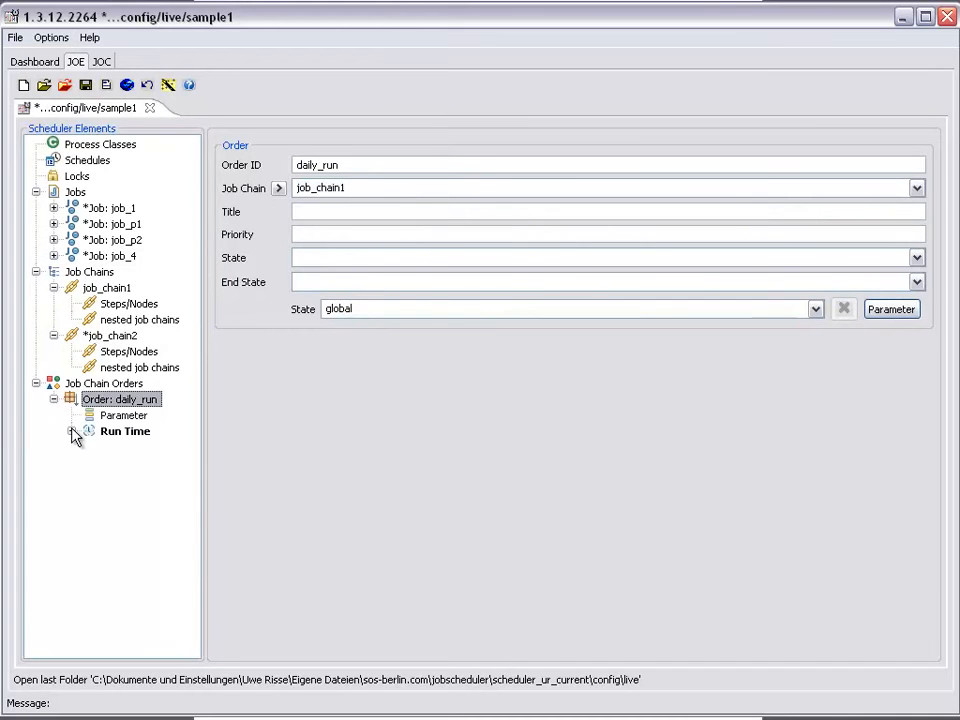
Set an every-day single start at 10:00 for daily_run and save the configuration.
click(89, 431)
click(149, 463)
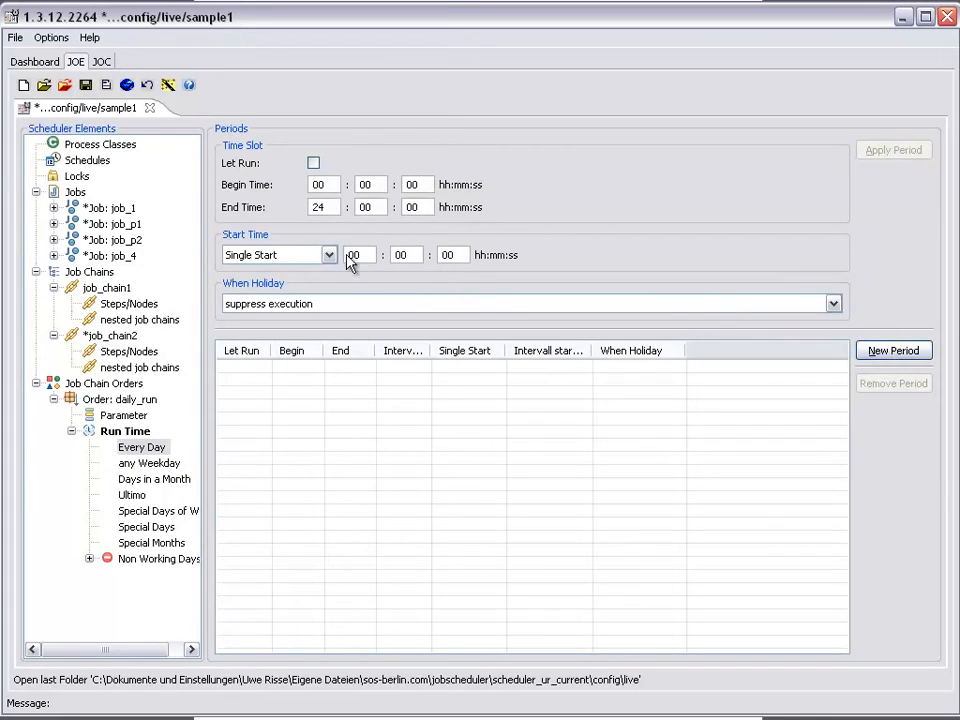
double_click(356, 255)
text(10)
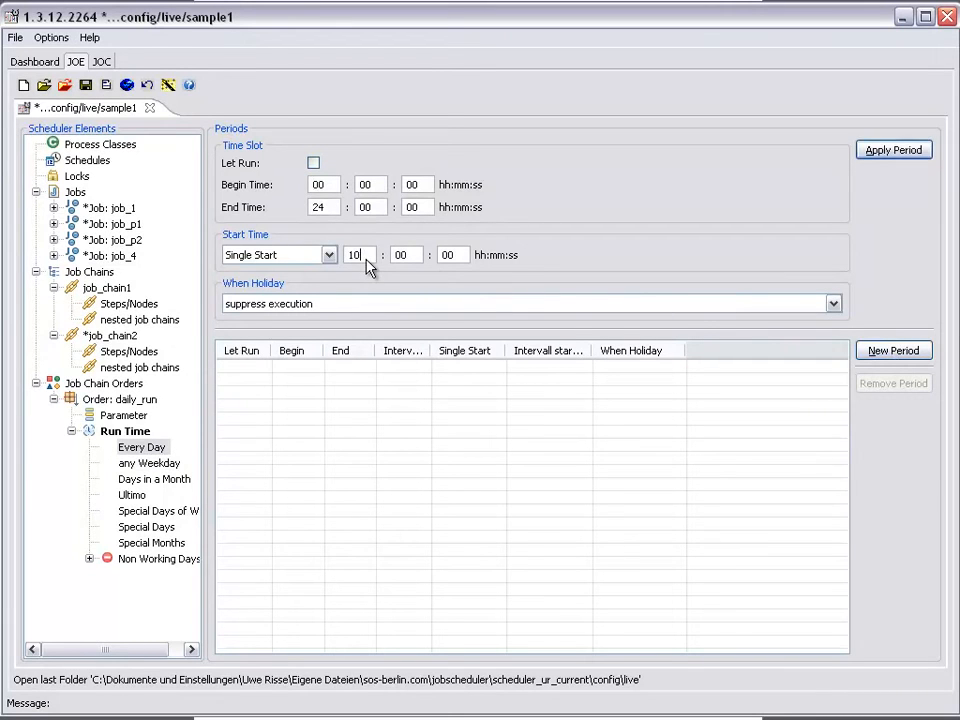
key(Return)
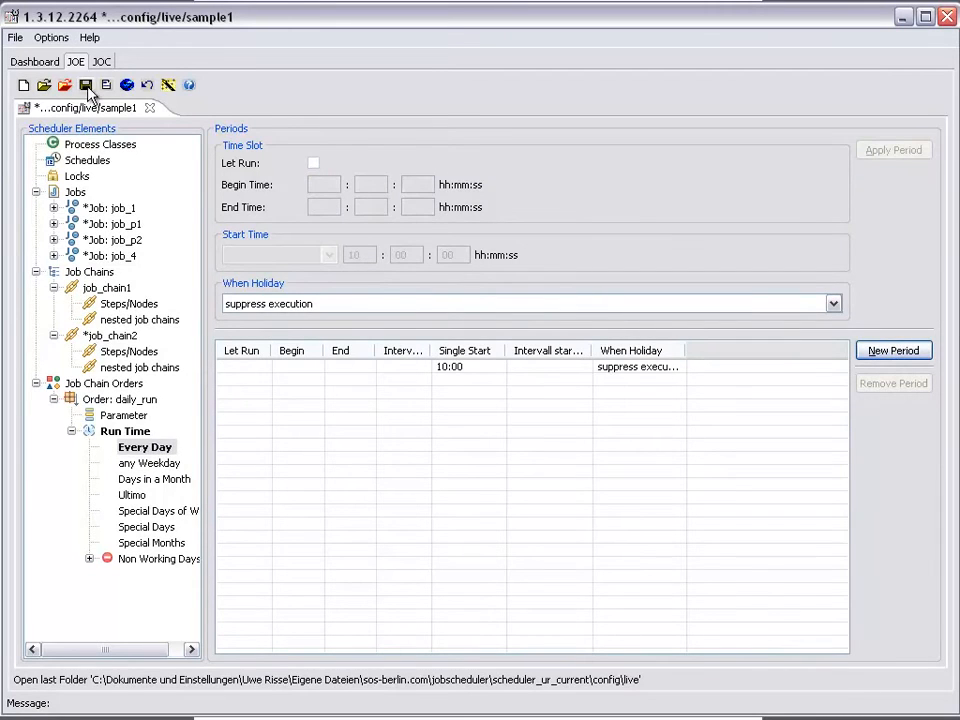
click(86, 85)
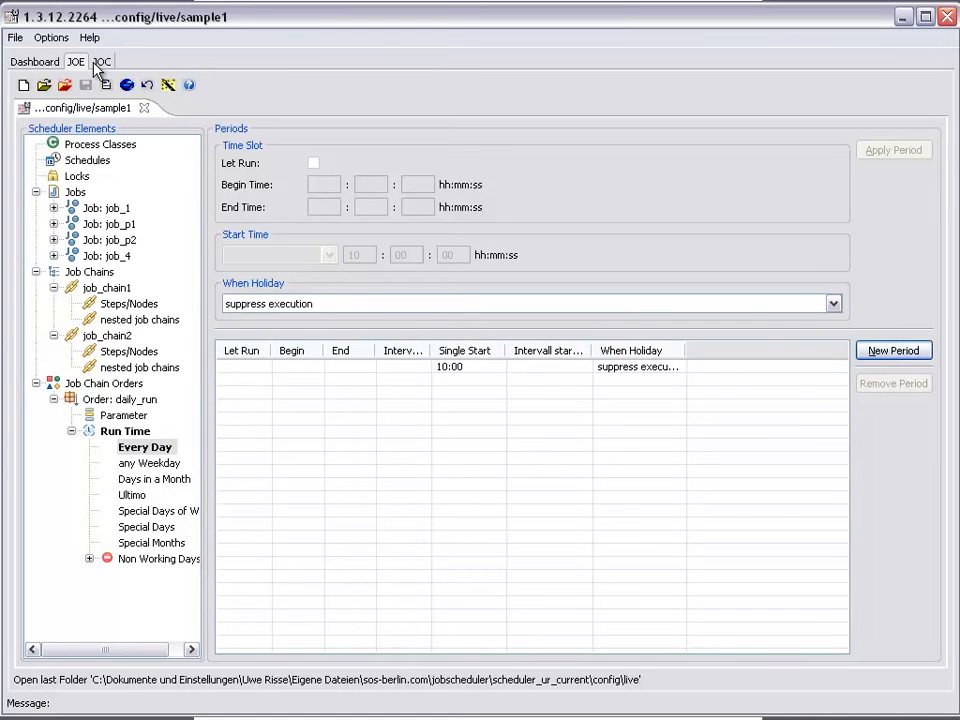
Change job_1's error exit-code command to success and add an order command.
click(53, 208)
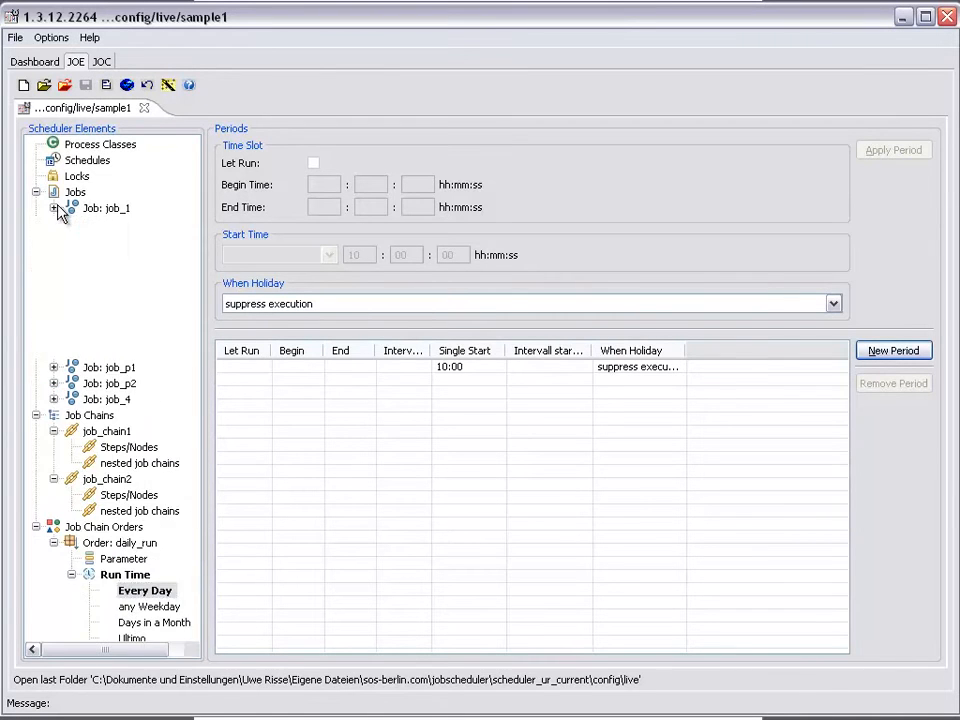
click(124, 335)
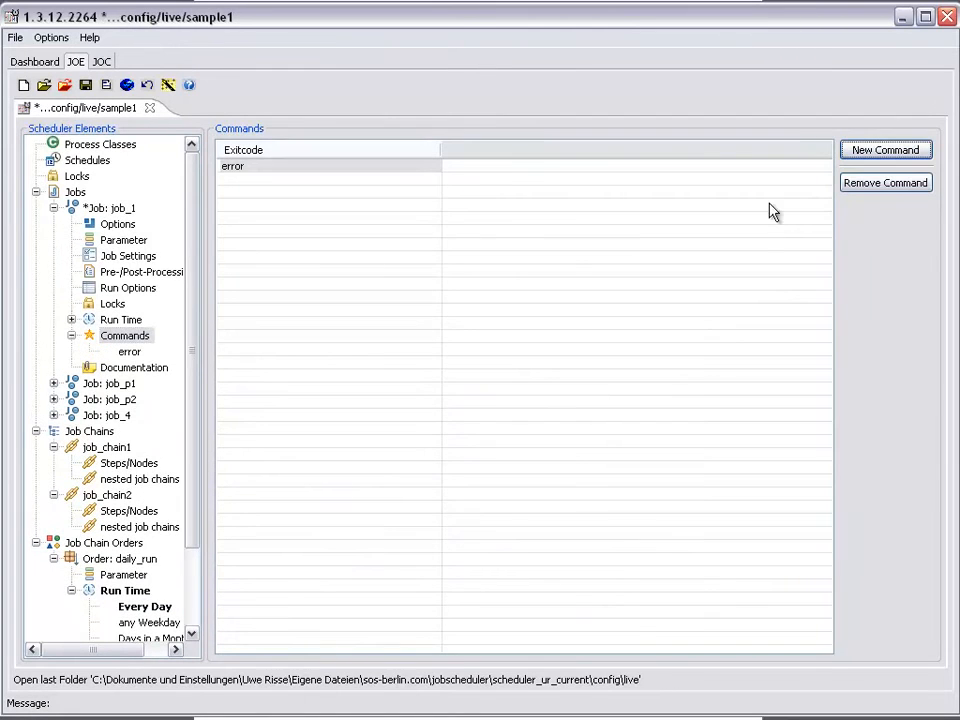
click(129, 351)
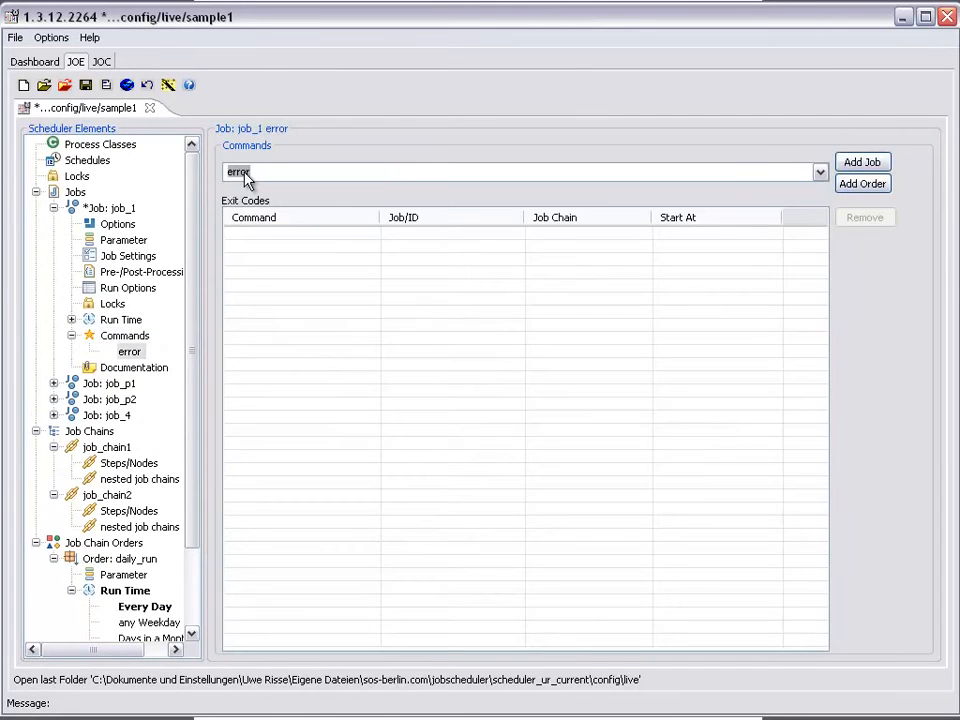
text(success)
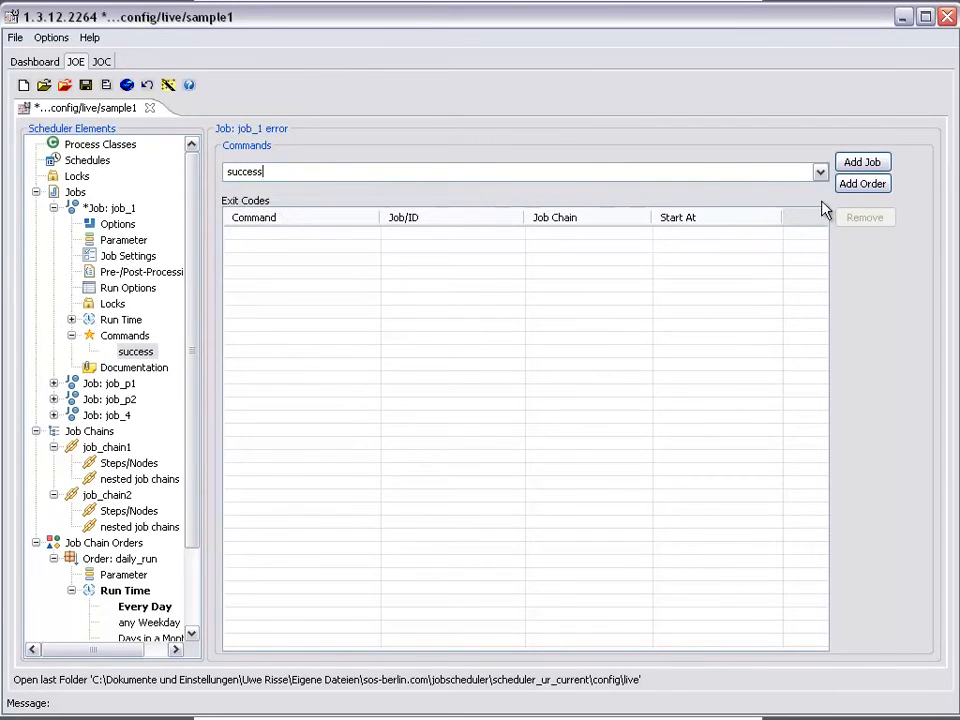
click(862, 183)
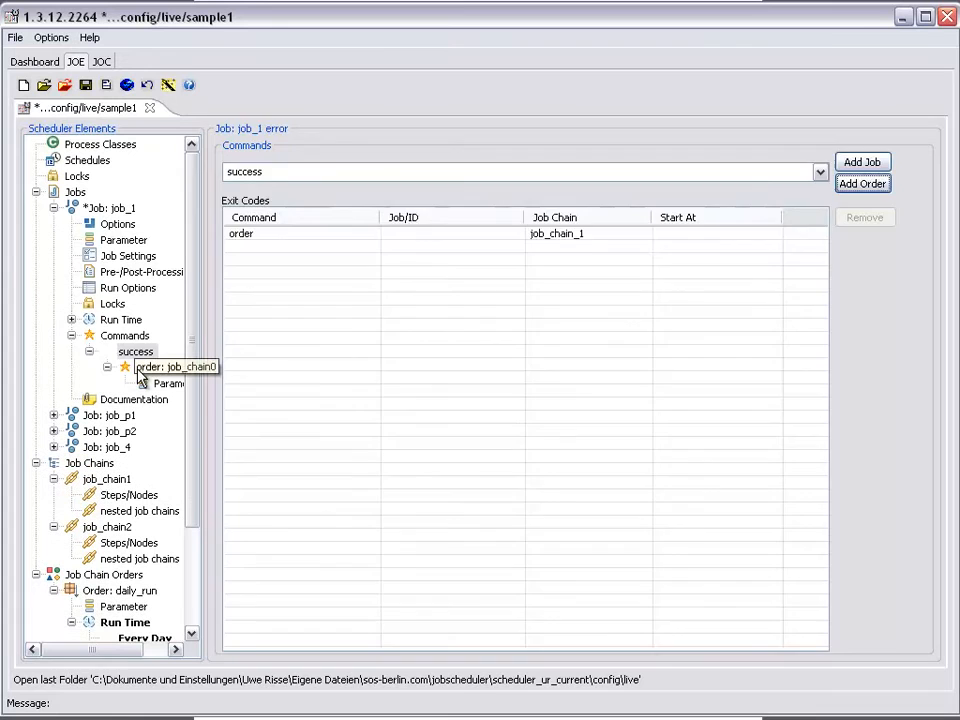
Point the order command at sample1/job_chain2 and save the configuration.
click(175, 367)
text(s)
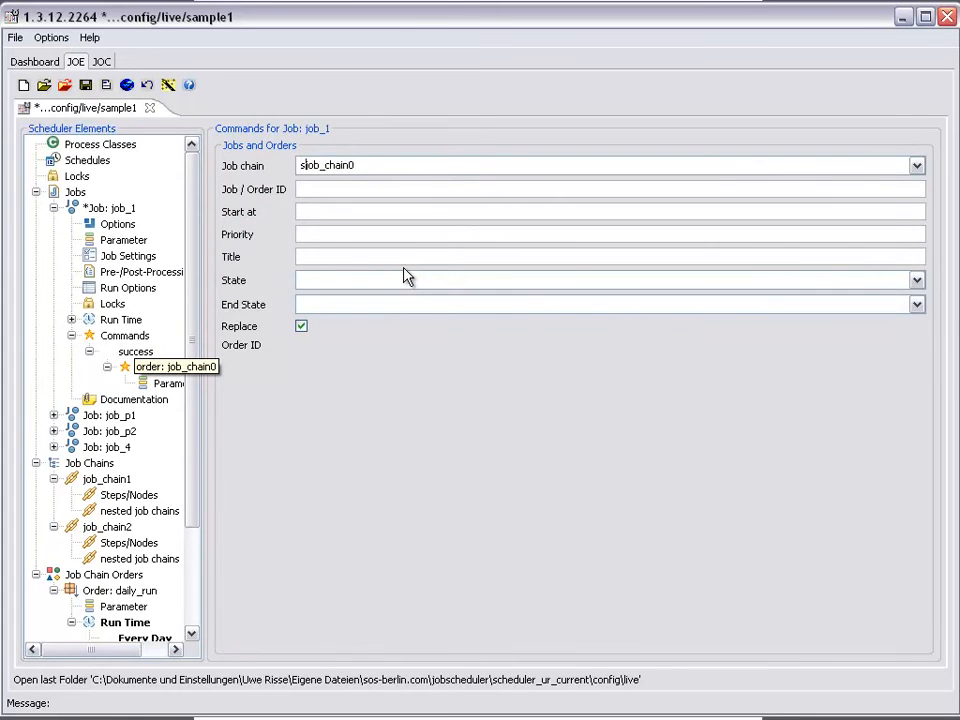
text(ample1/)
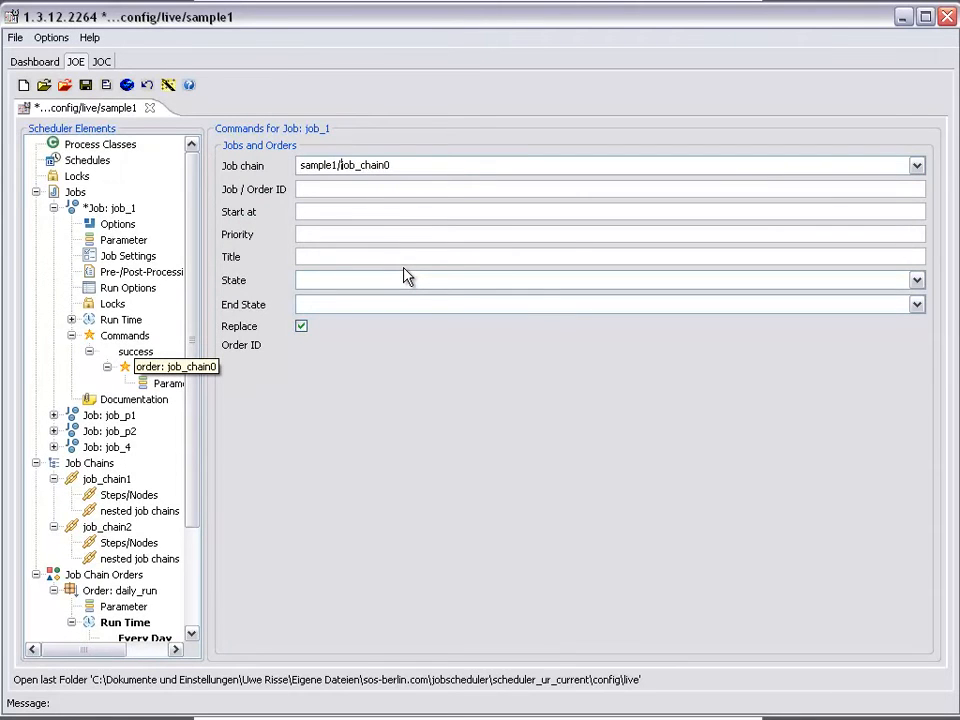
key(End)
key(BackSpace)
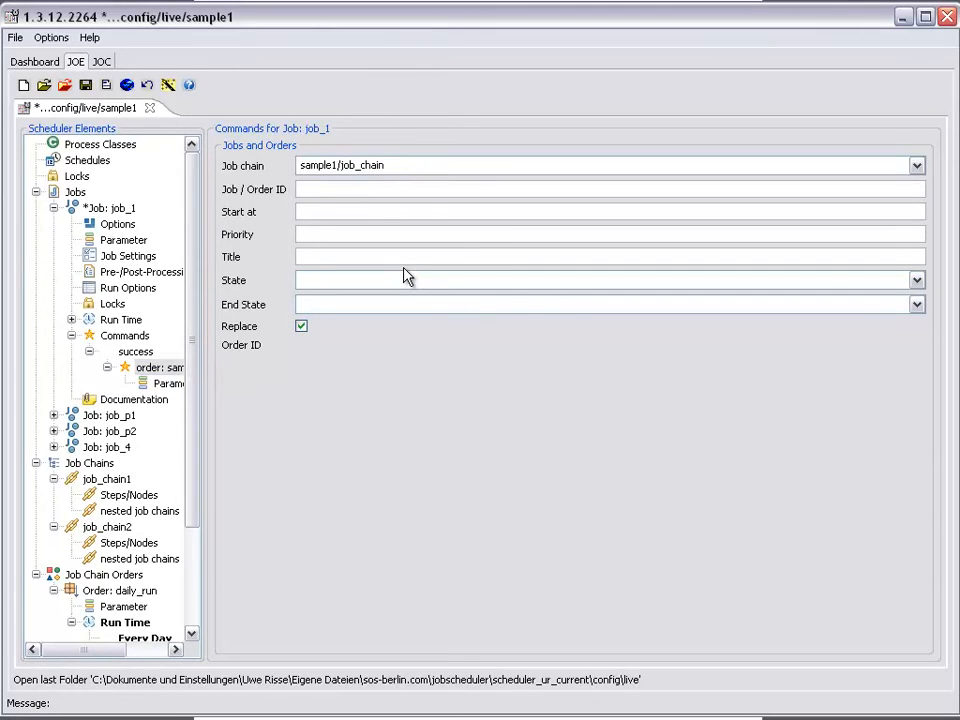
text(2)
click(86, 85)
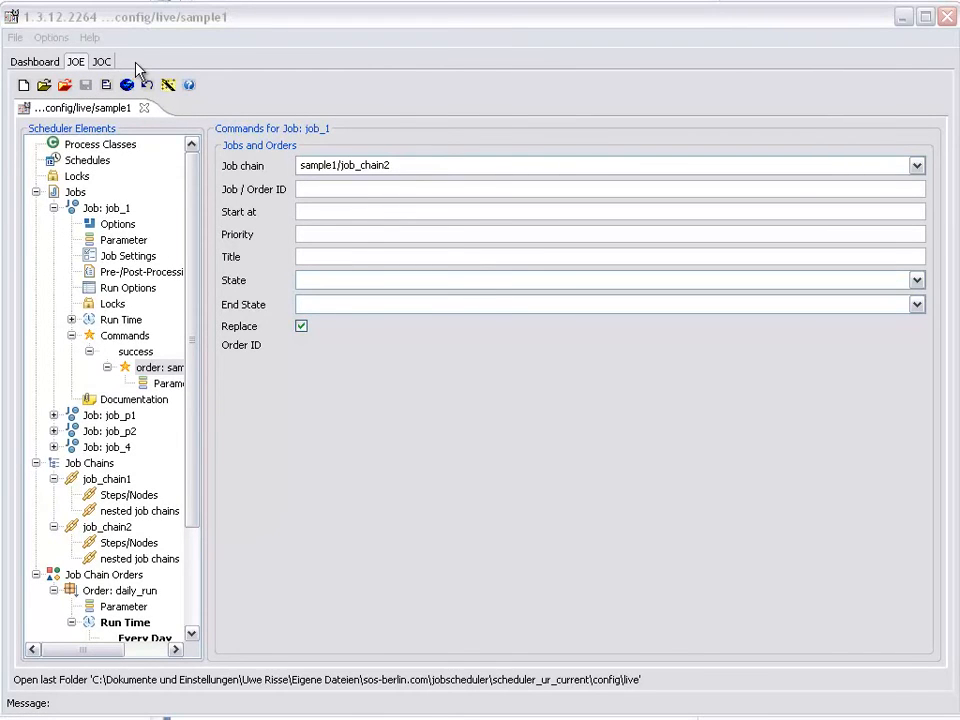
In JOC's Job Chains view with order history shown, start daily_run now.
click(102, 62)
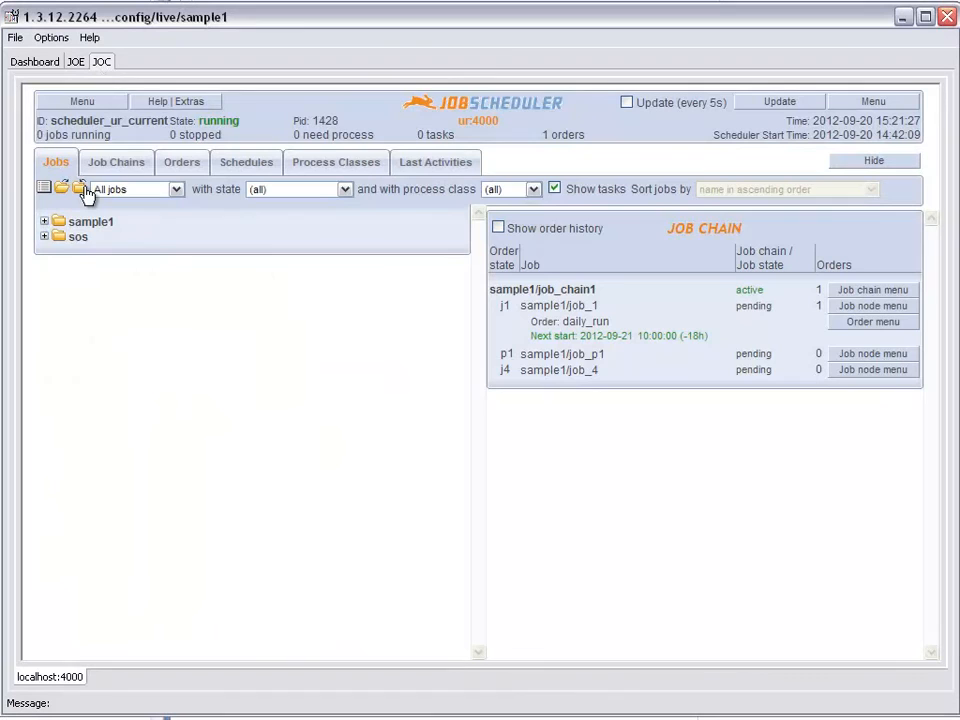
click(115, 162)
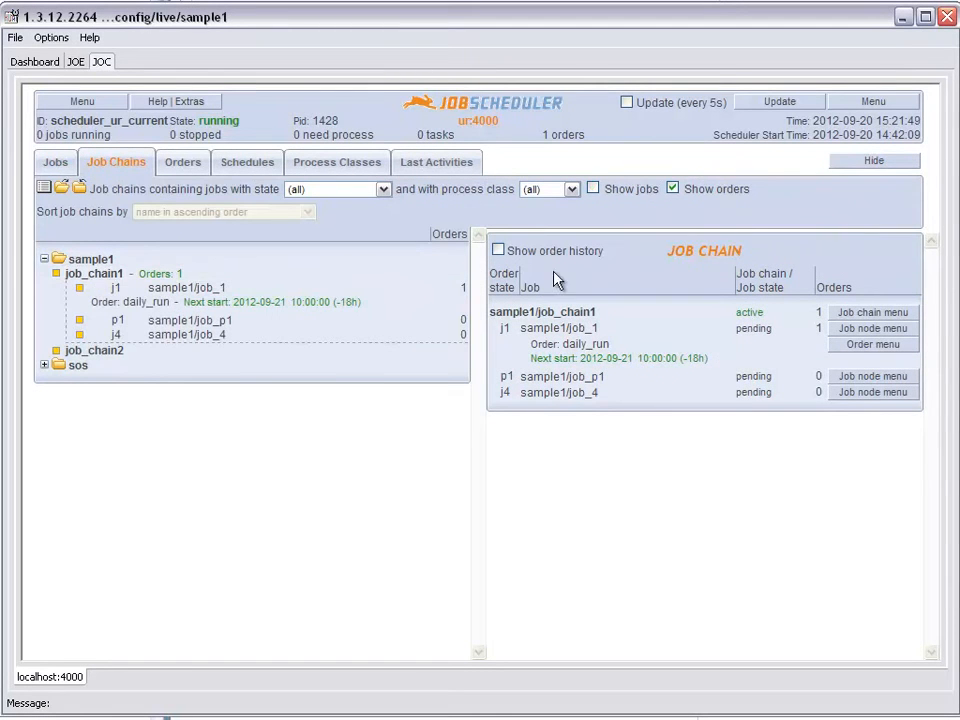
click(498, 250)
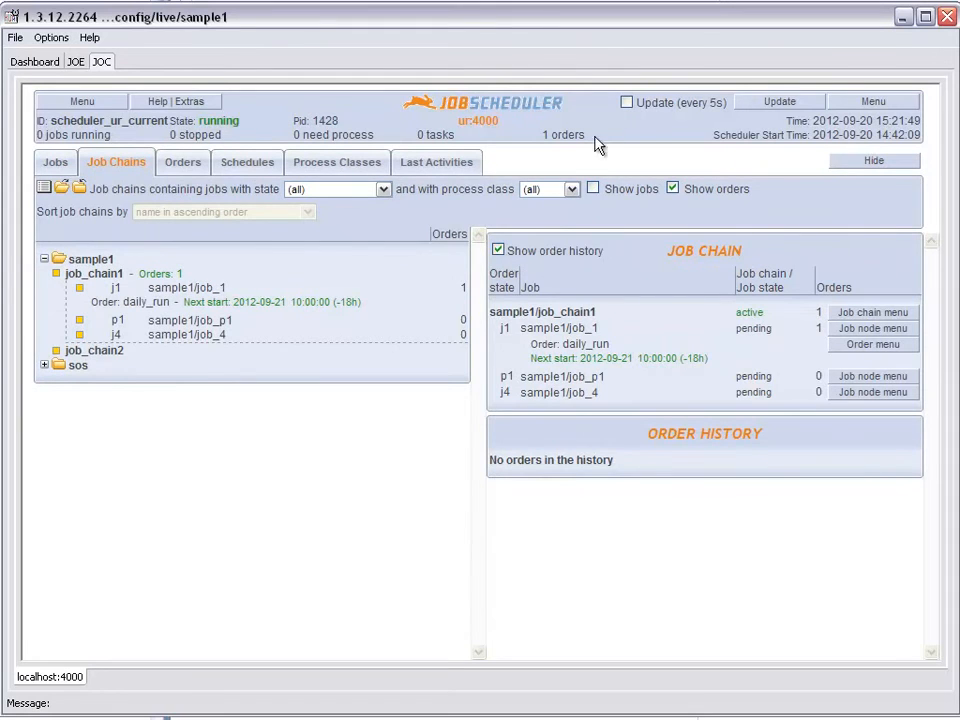
click(873, 344)
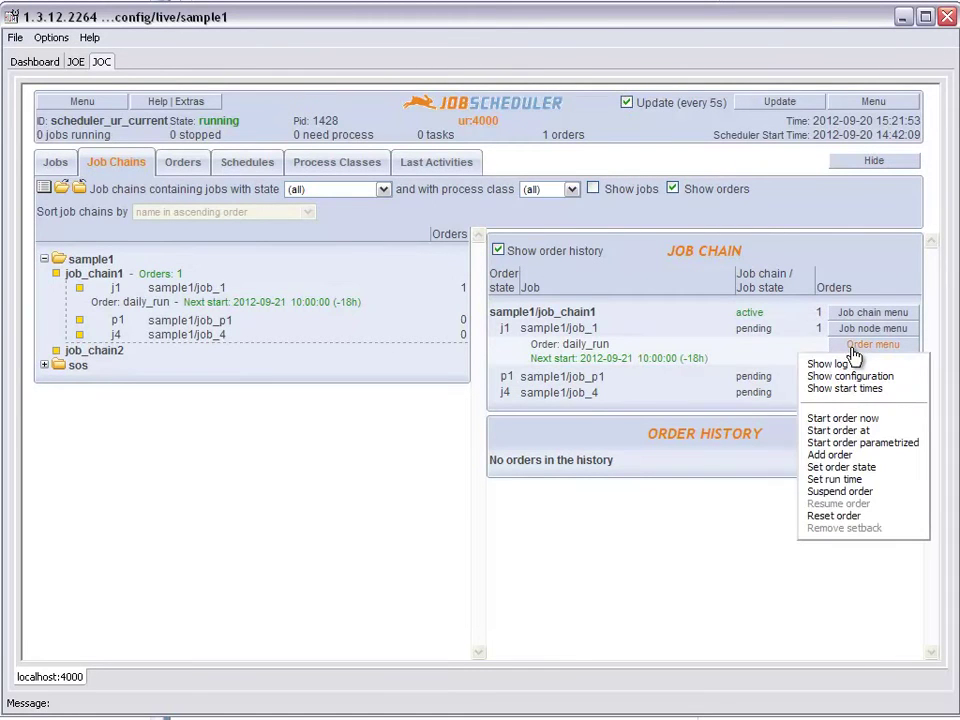
click(843, 418)
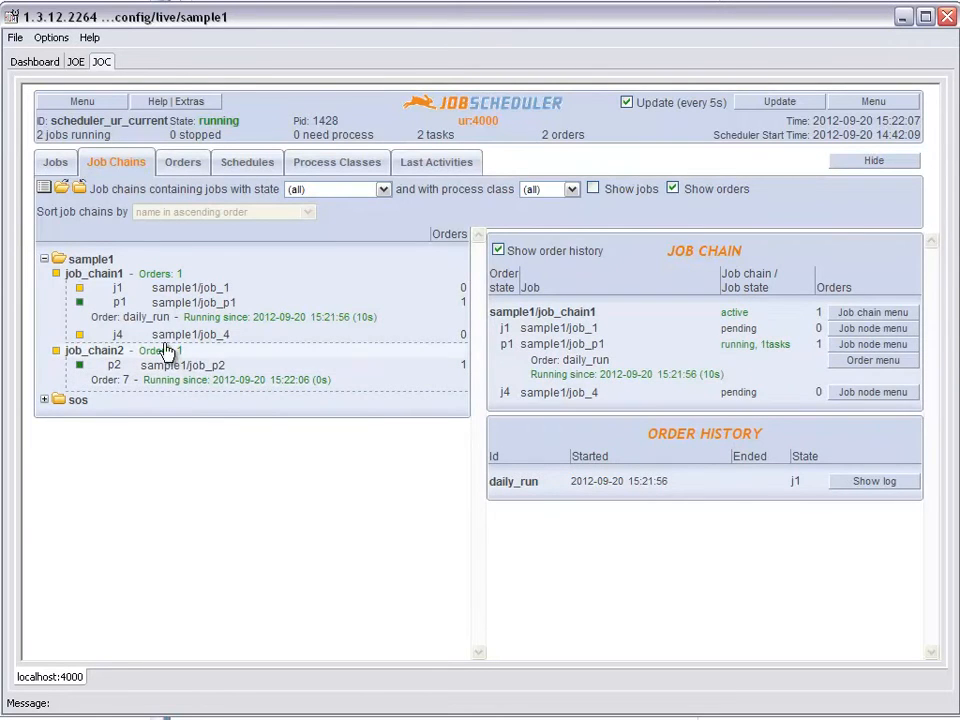
Inspect the details and order history of job_chain2, job_chain1, then job_chain2.
click(161, 348)
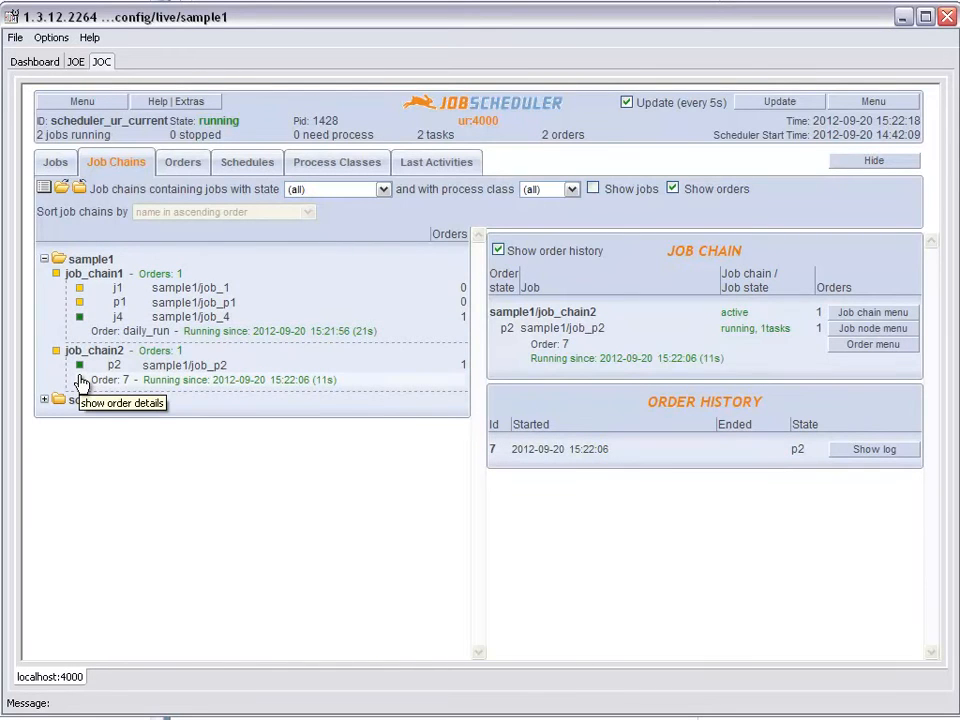
click(95, 276)
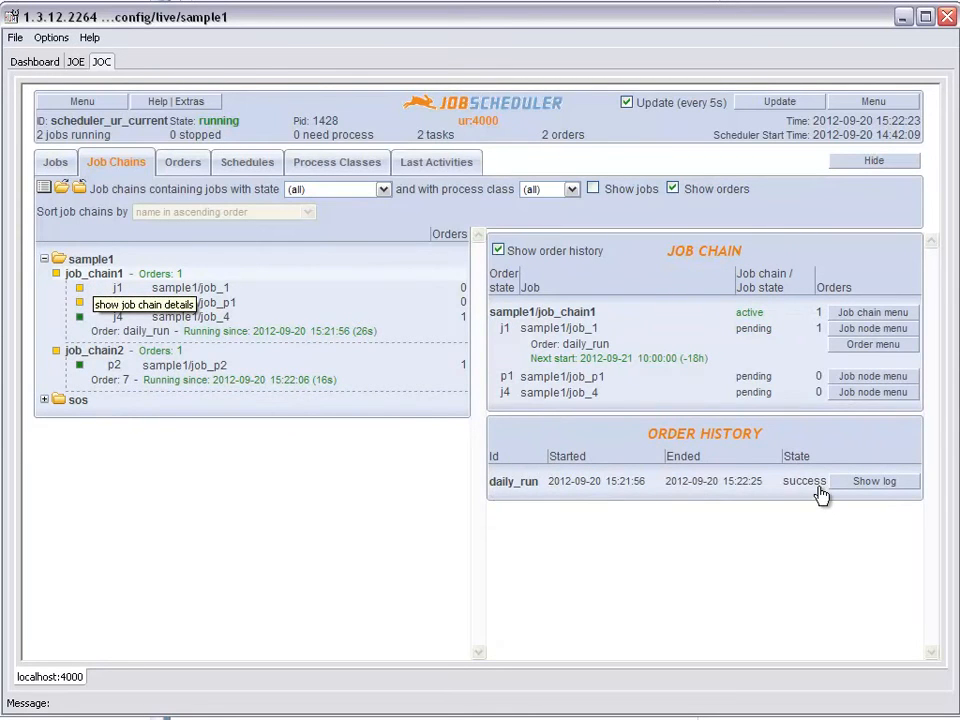
click(95, 351)
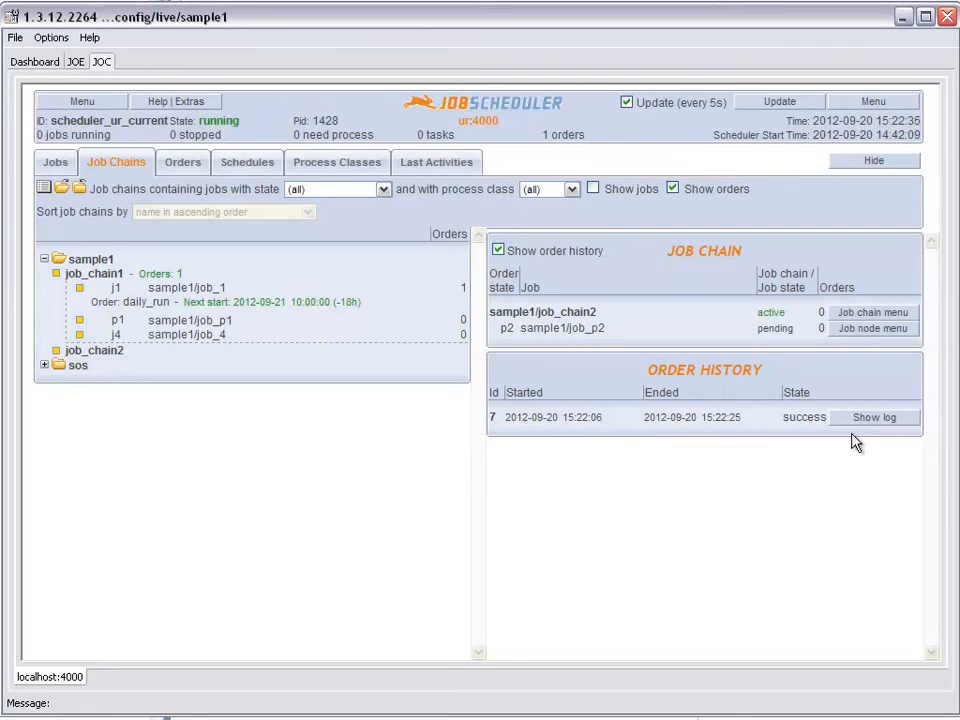
Return to JOE, show the sample1 jobs list and start the Job Wizard.
click(77, 62)
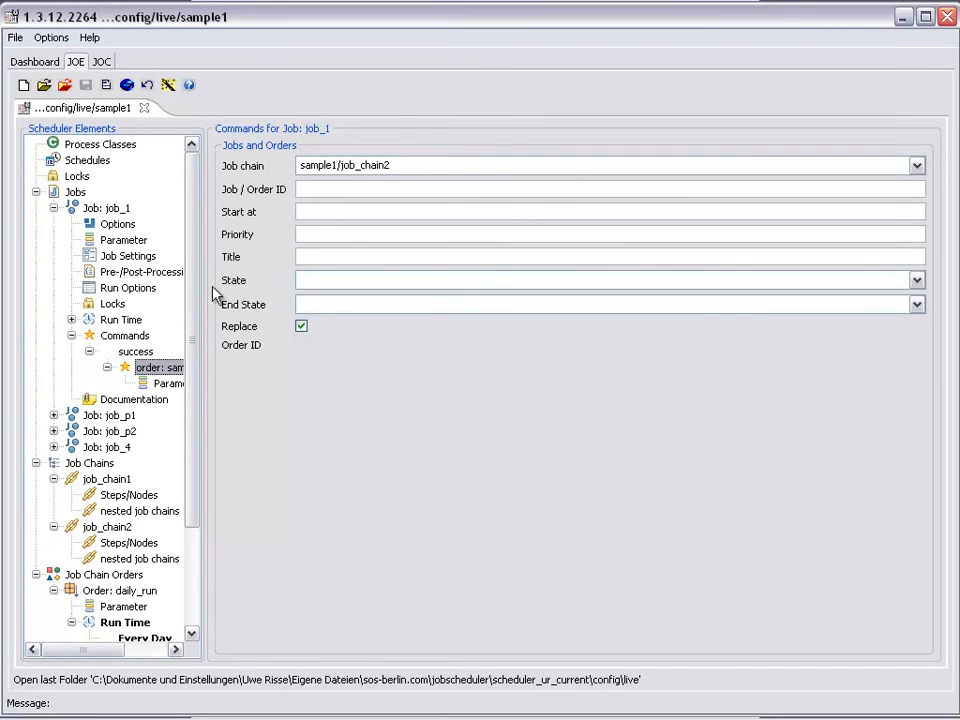
click(75, 192)
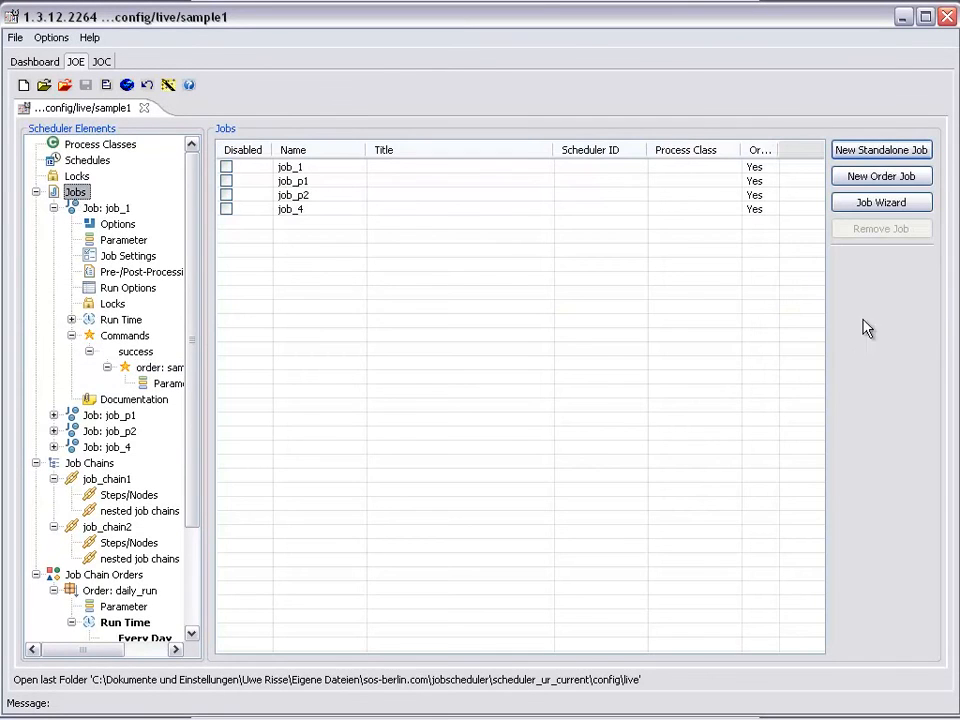
click(881, 203)
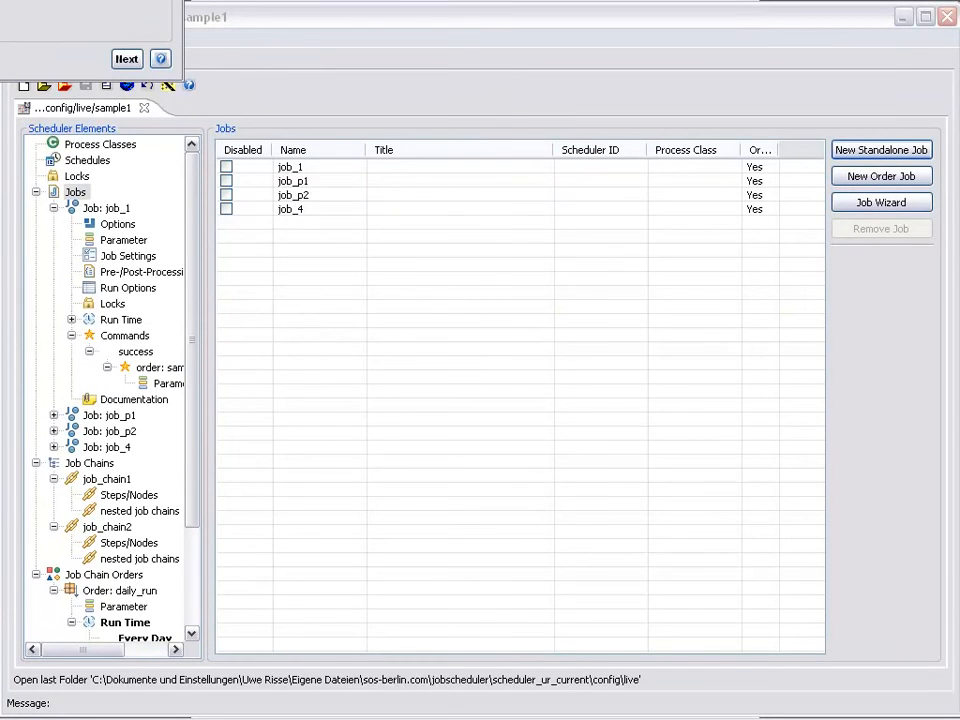
Advance the Job Wizard to the template list and enlarge it to see the templates.
drag(100, 5, 140, 40)
click(229, 184)
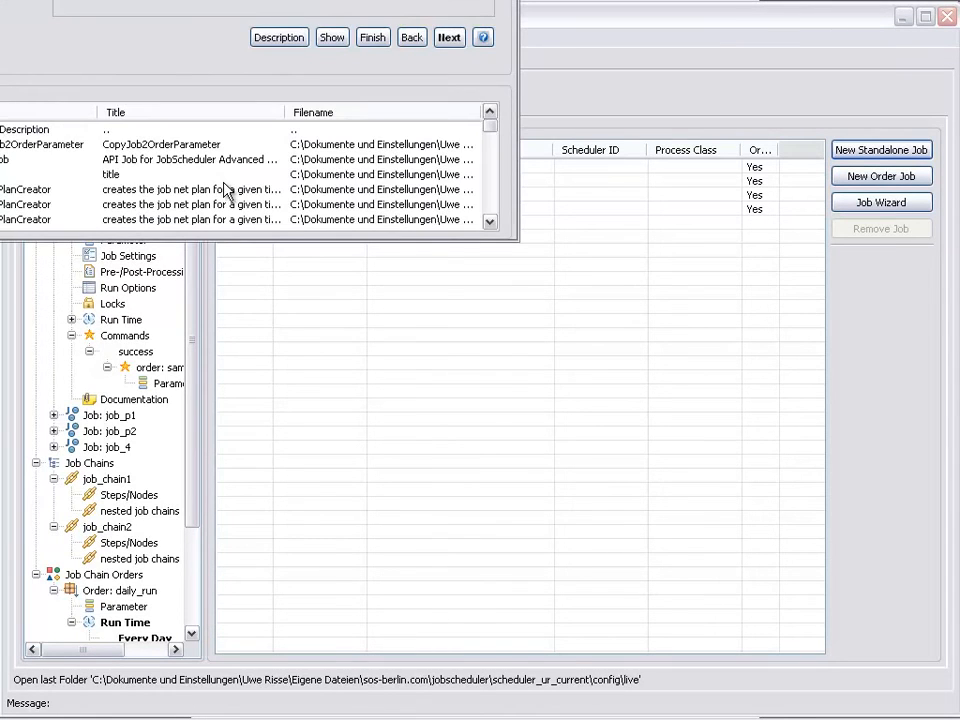
drag(326, 1, 326, 8)
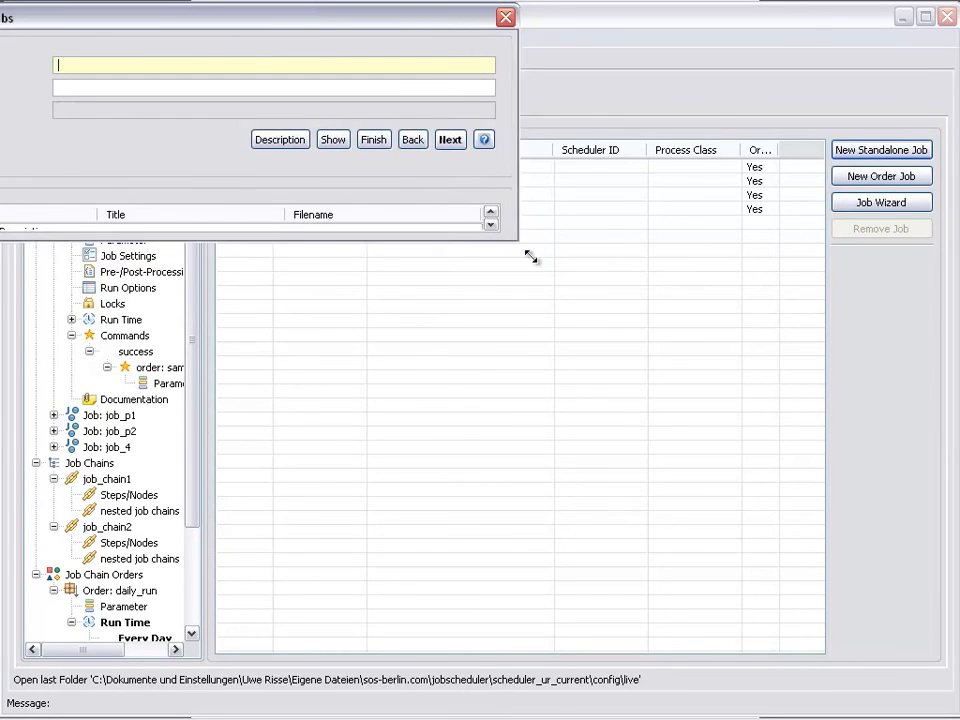
drag(516, 240, 875, 525)
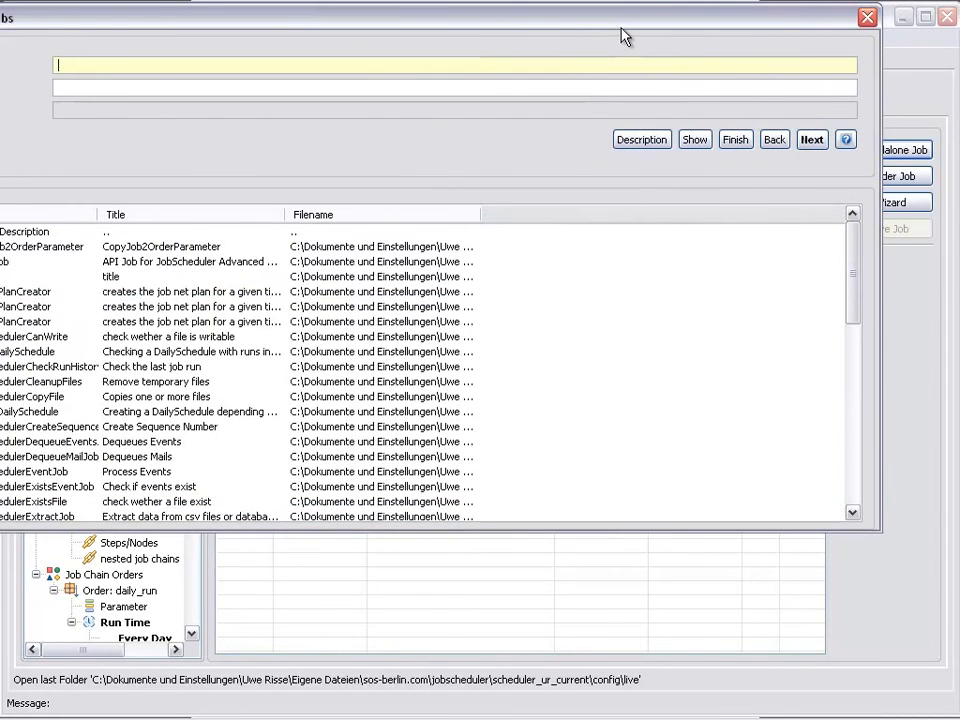
drag(624, 36, 745, 77)
click(253, 481)
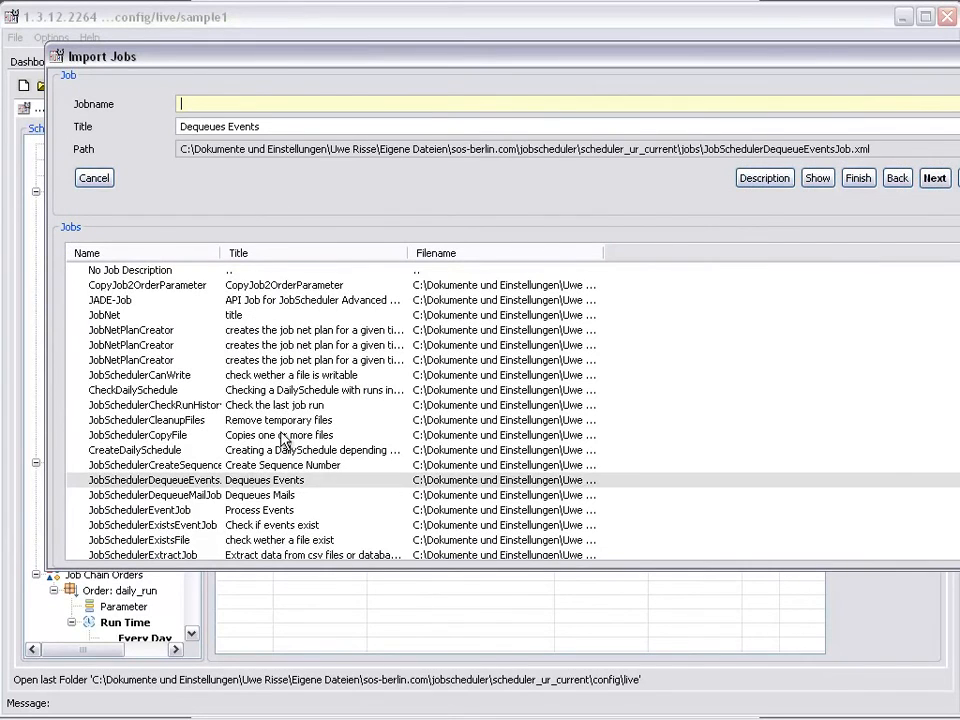
scroll(877, 480, down, 6)
scroll(877, 480, down, 5)
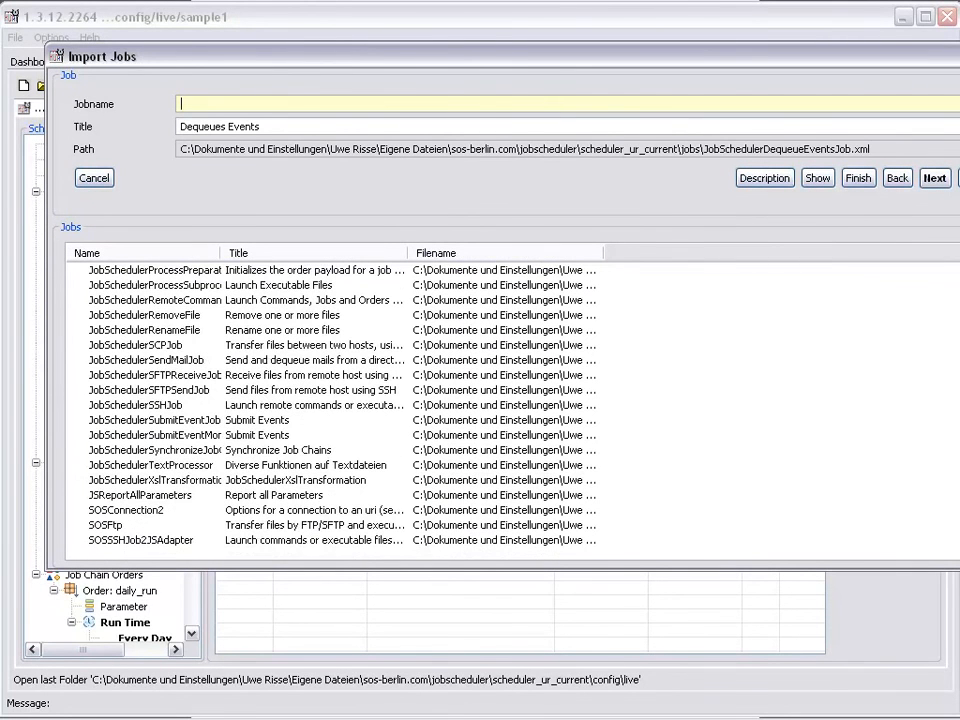
Create a job named sync from the JobSchedulerSynchronizeJobChains template.
click(170, 452)
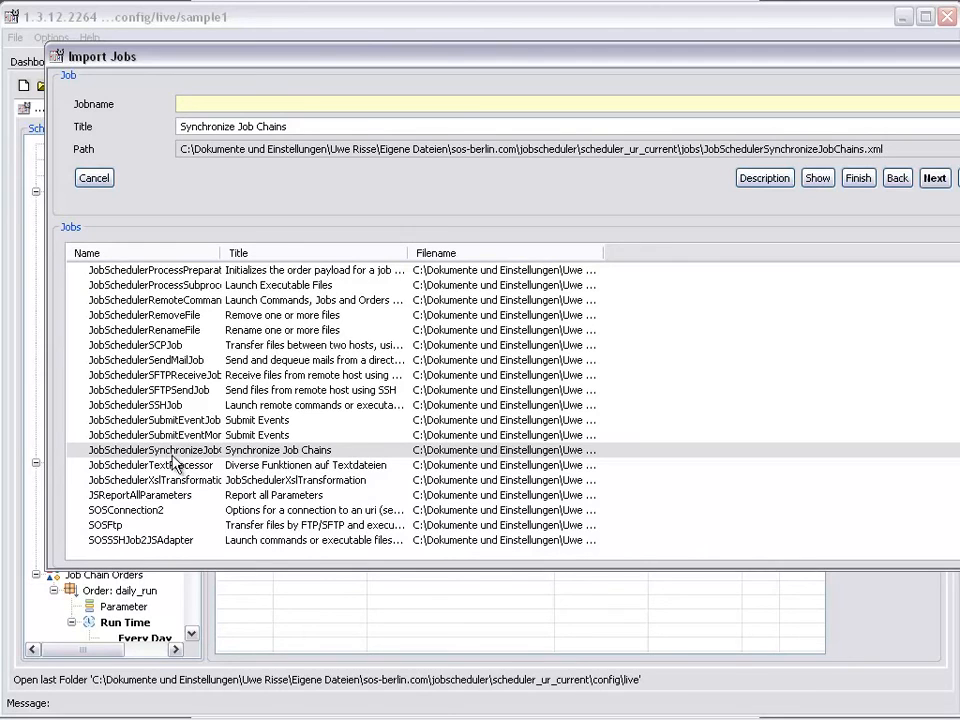
text(sy)
text(nc)
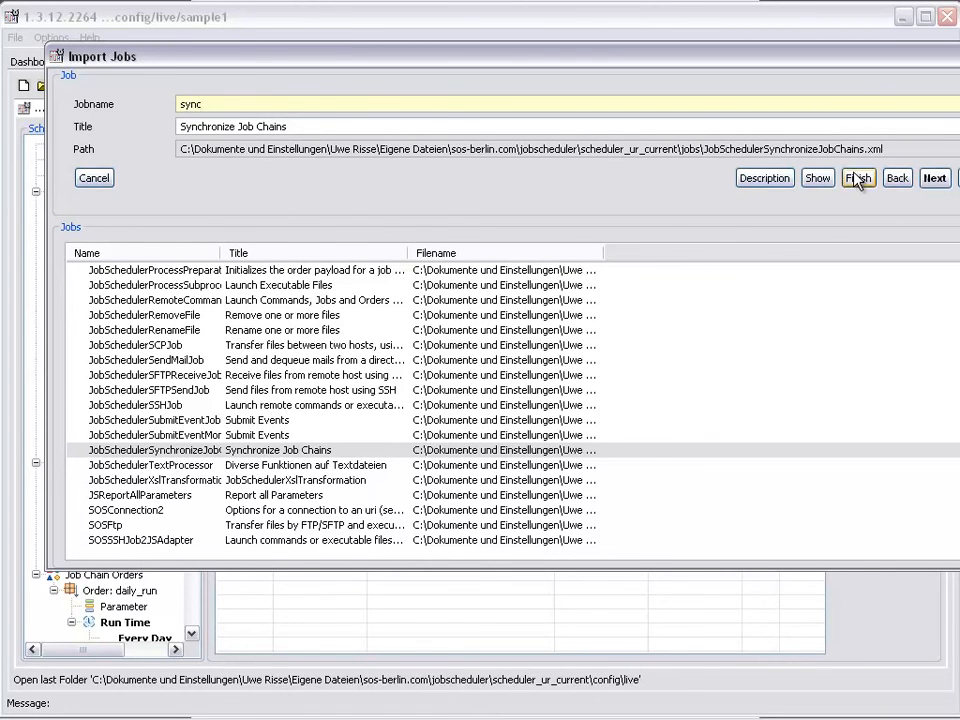
click(858, 178)
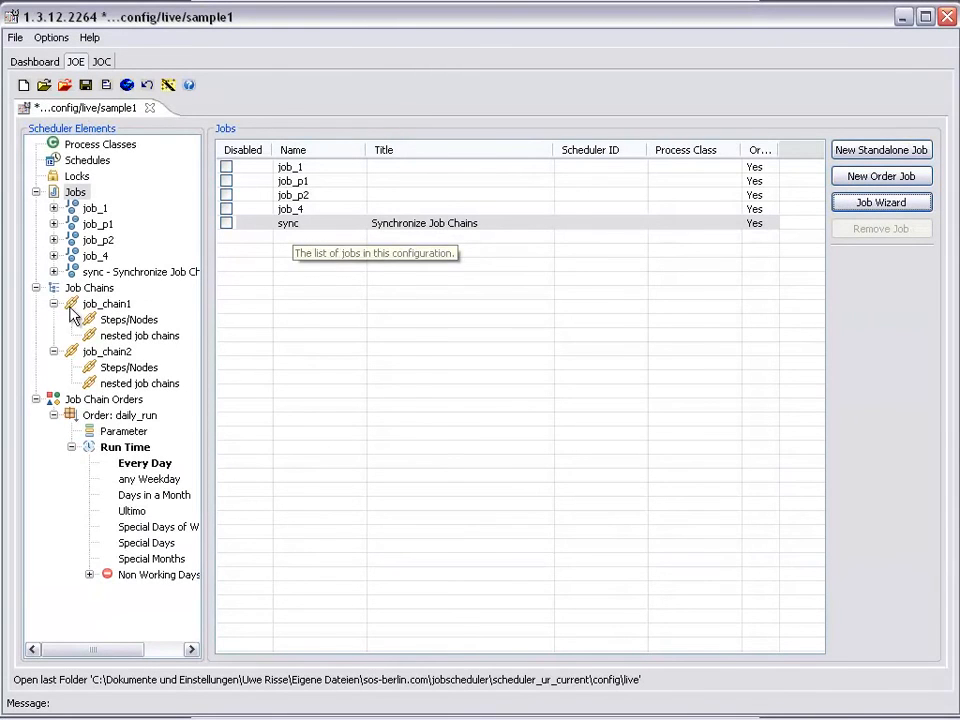
Insert a node with state sync running job sync before j4 in job_chain1.
click(128, 319)
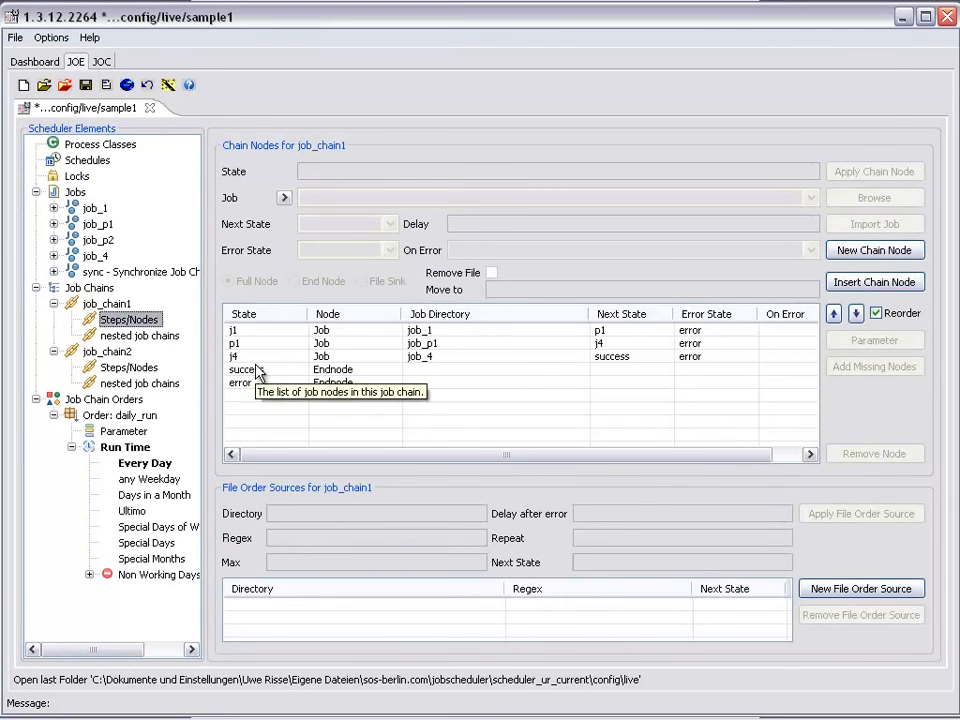
click(250, 358)
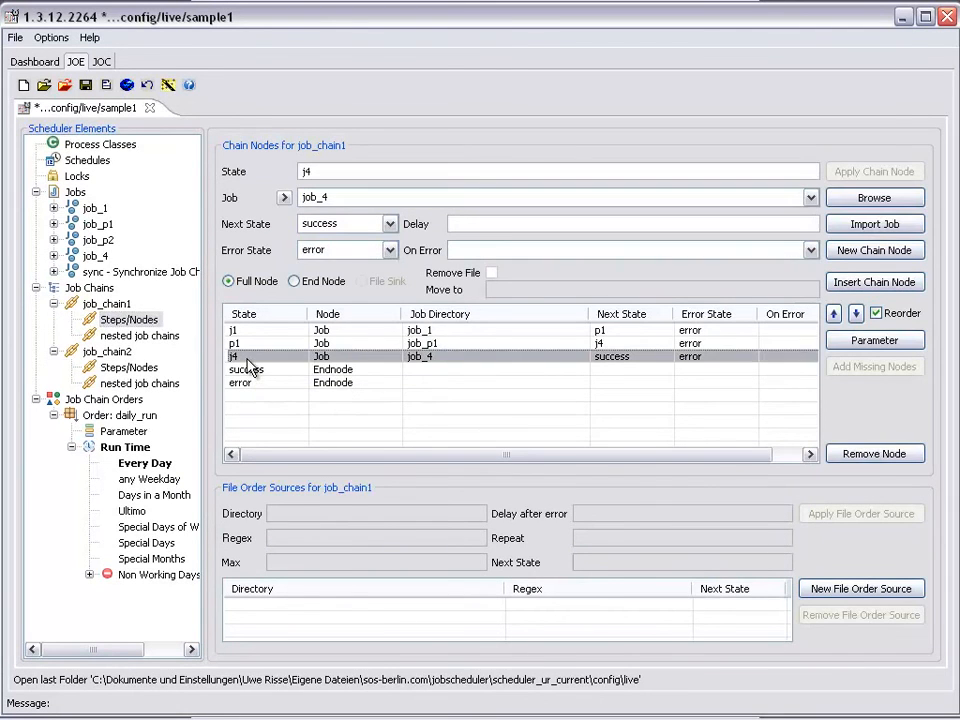
click(874, 282)
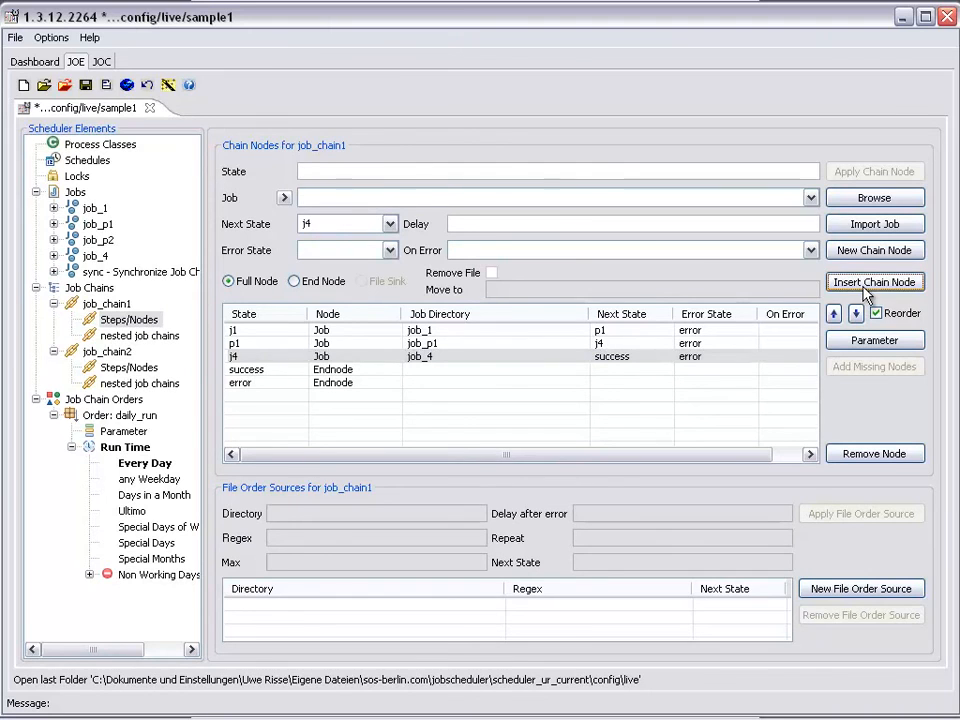
click(364, 174)
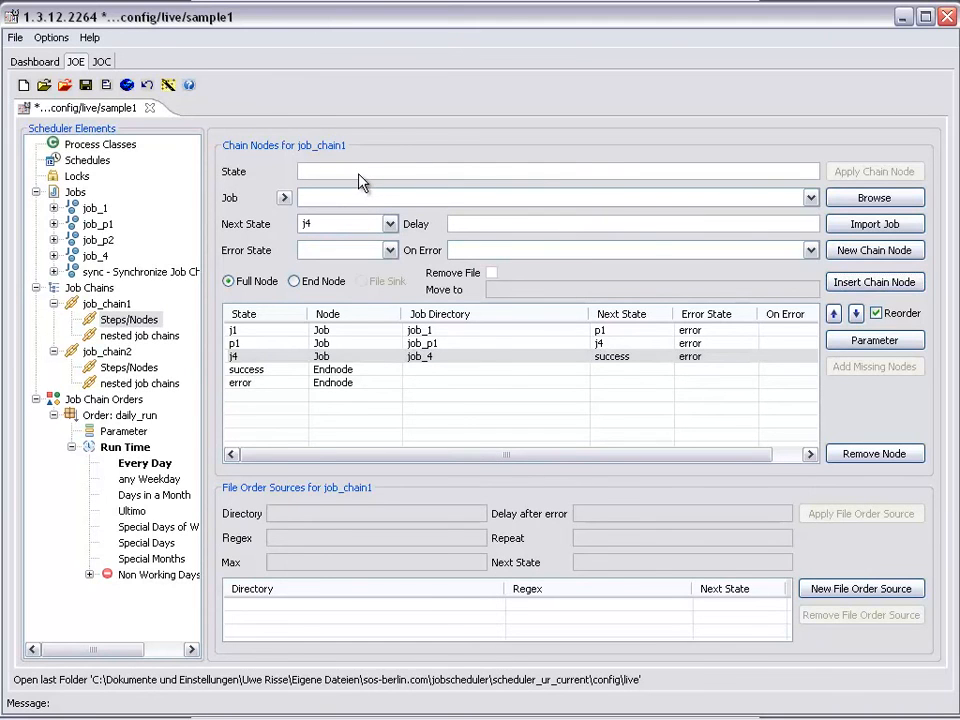
text(sync)
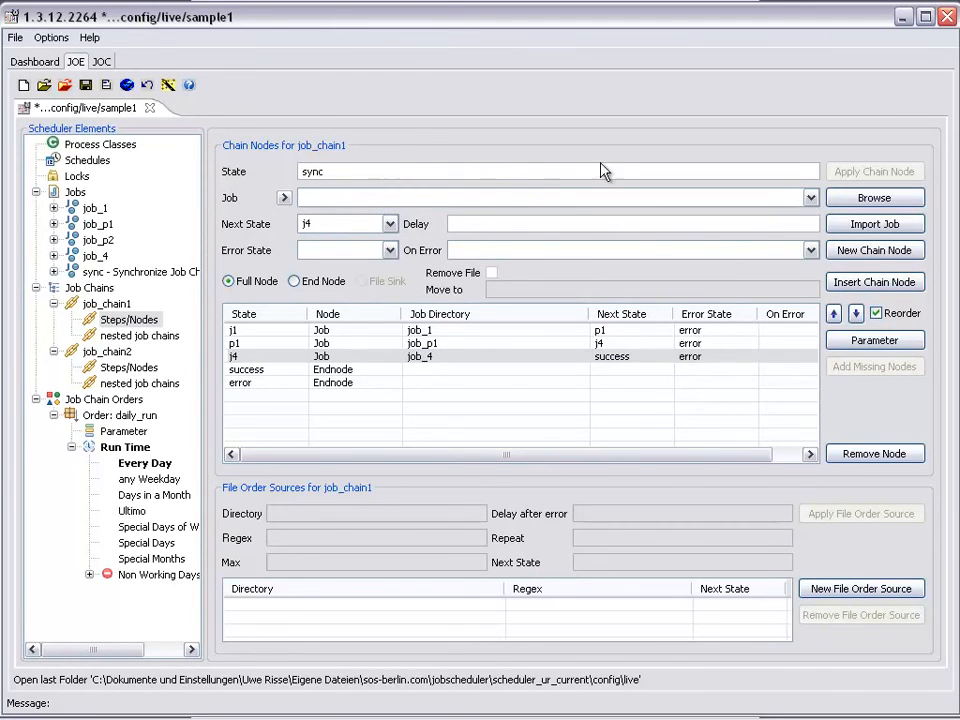
click(810, 197)
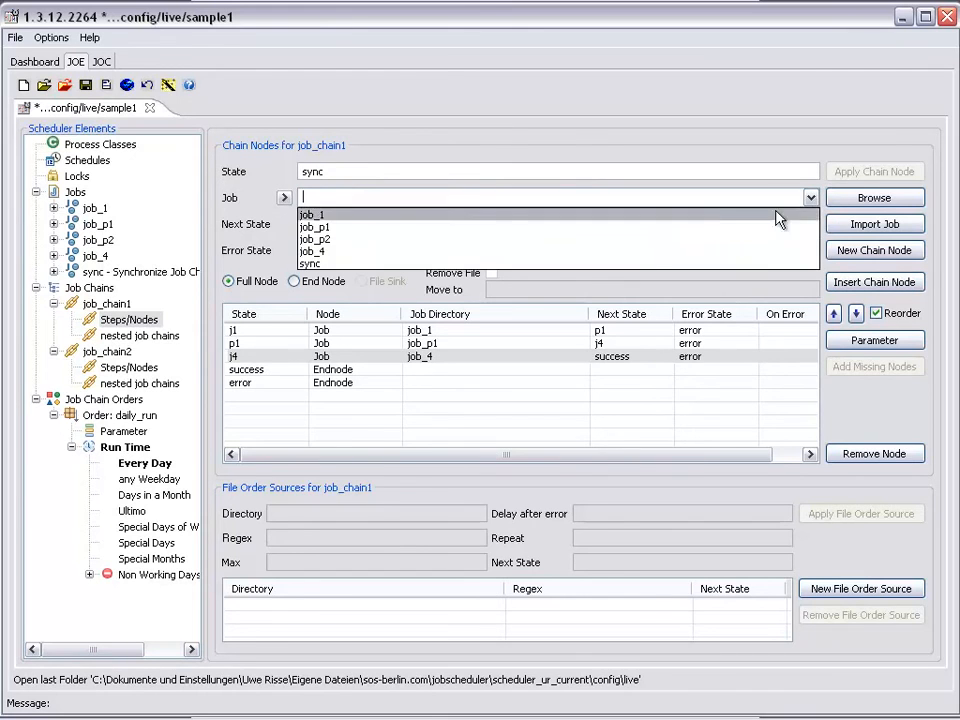
click(330, 206)
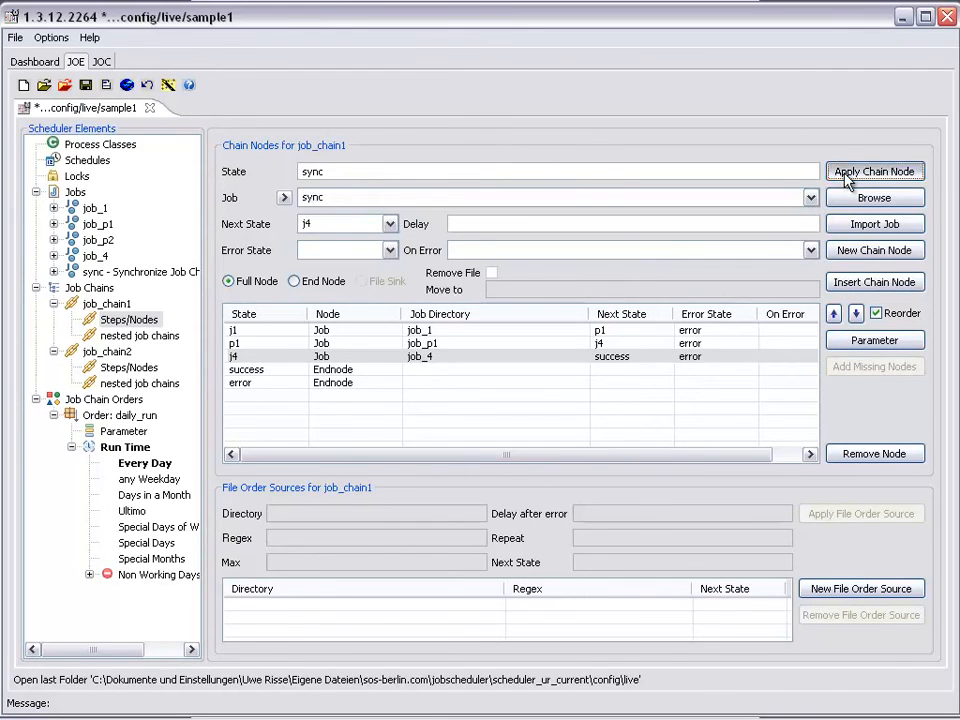
click(874, 171)
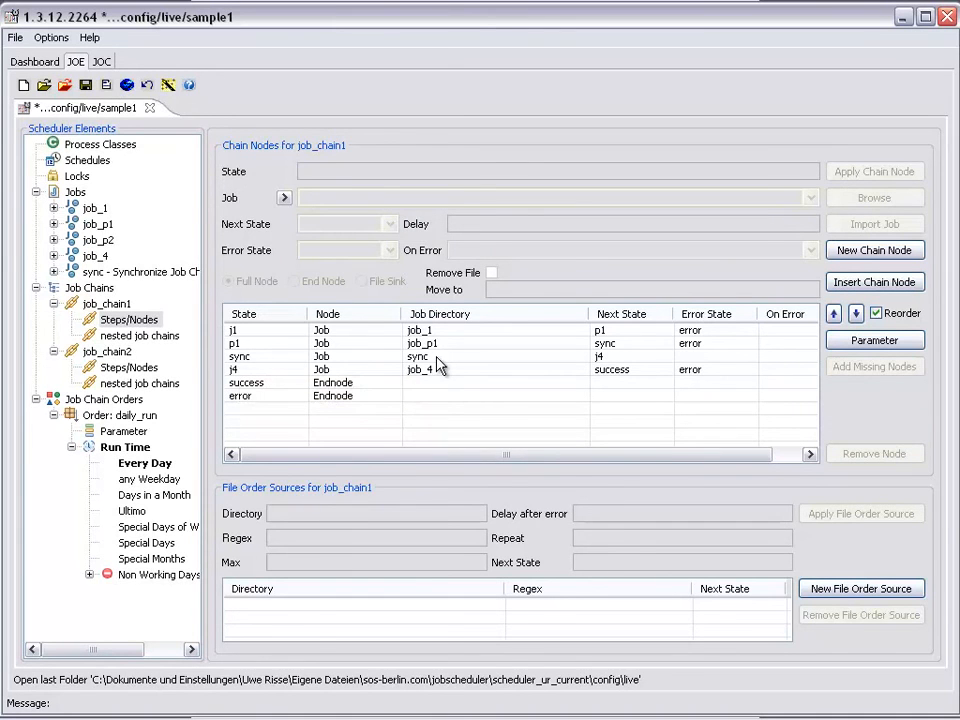
Insert a node with state sync running job sync before success in job_chain2.
click(129, 367)
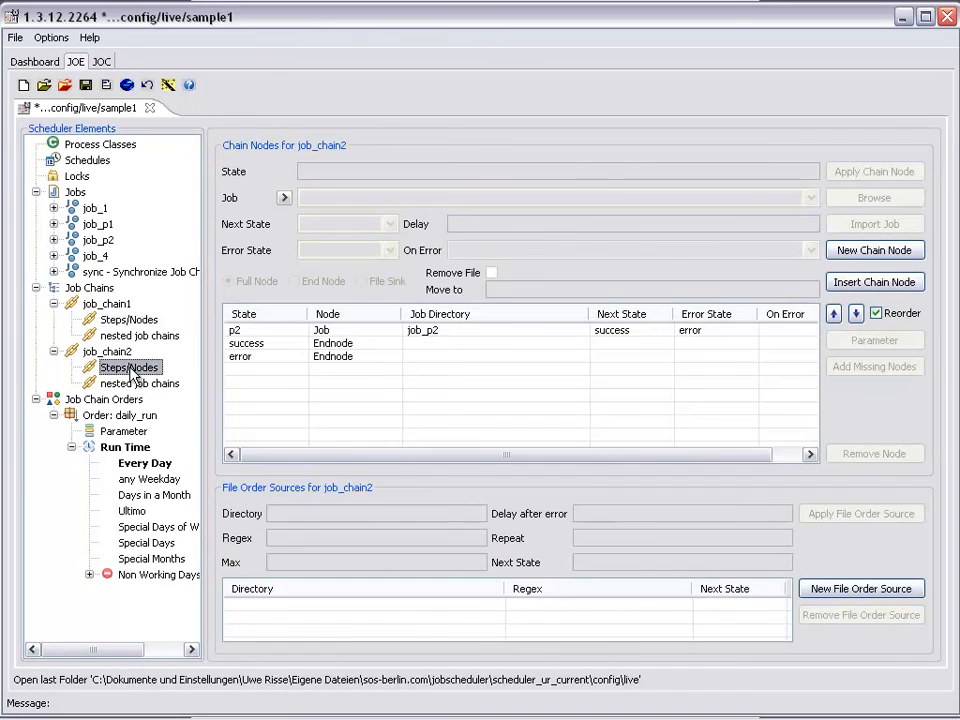
click(246, 344)
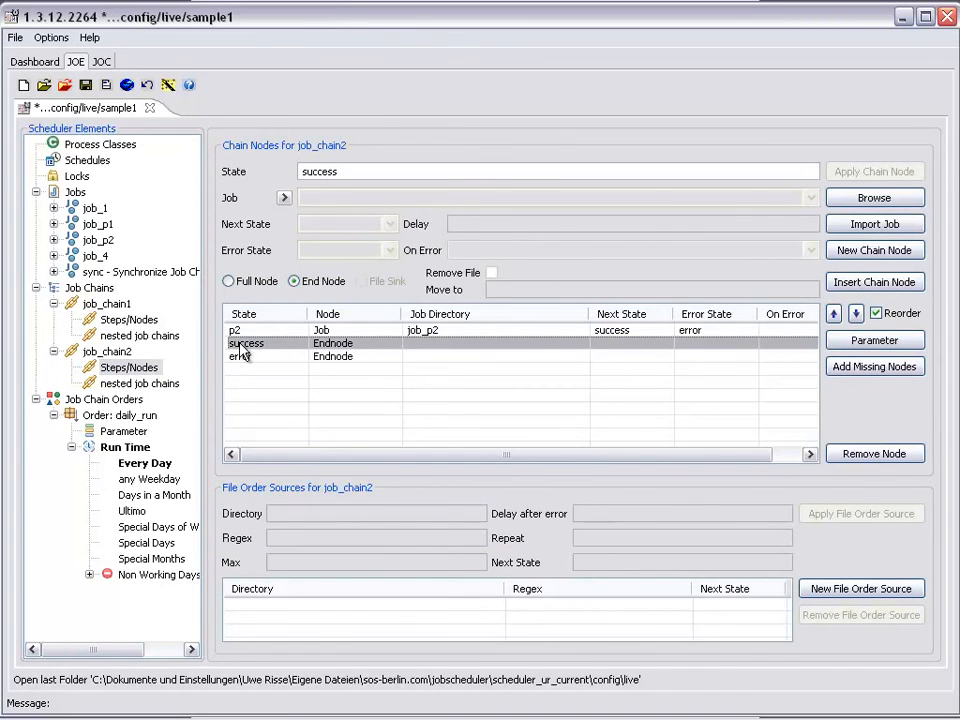
click(873, 282)
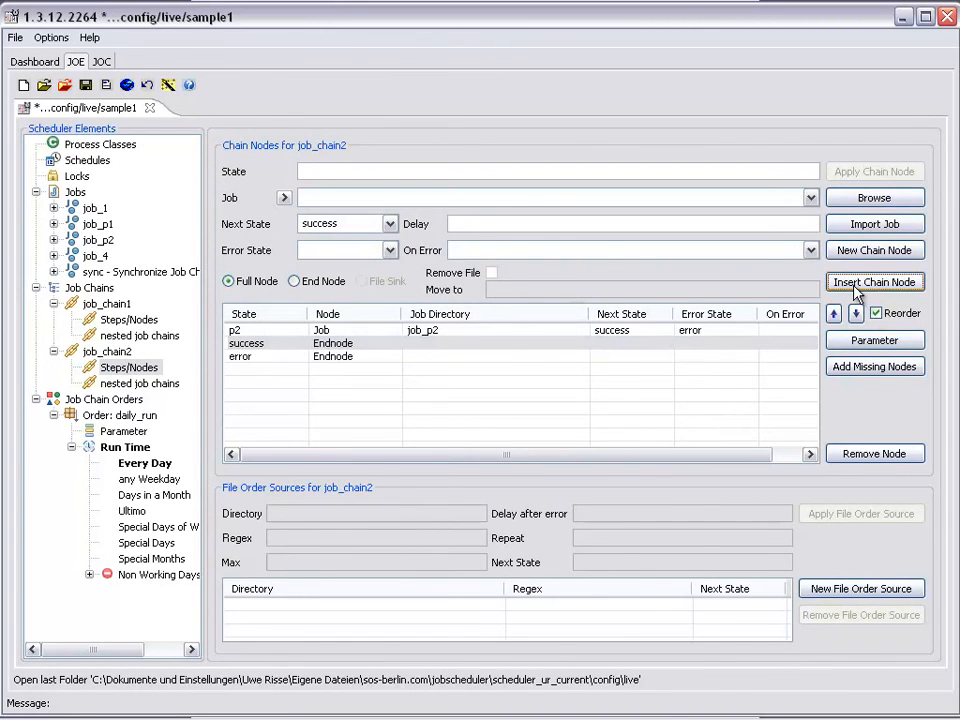
click(358, 172)
text(sync)
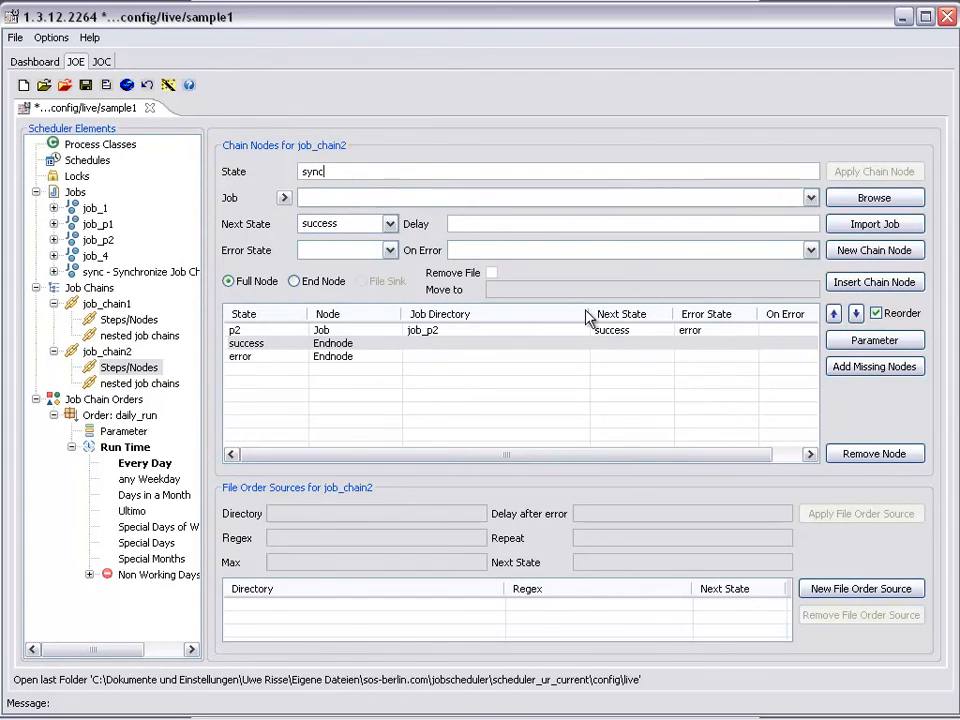
click(811, 199)
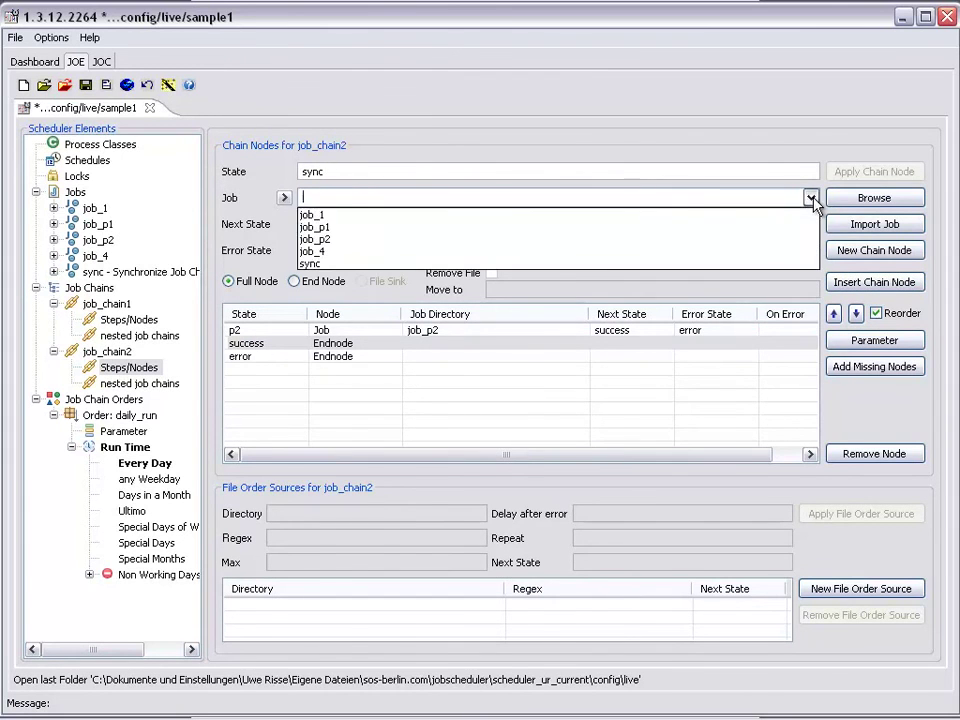
click(413, 262)
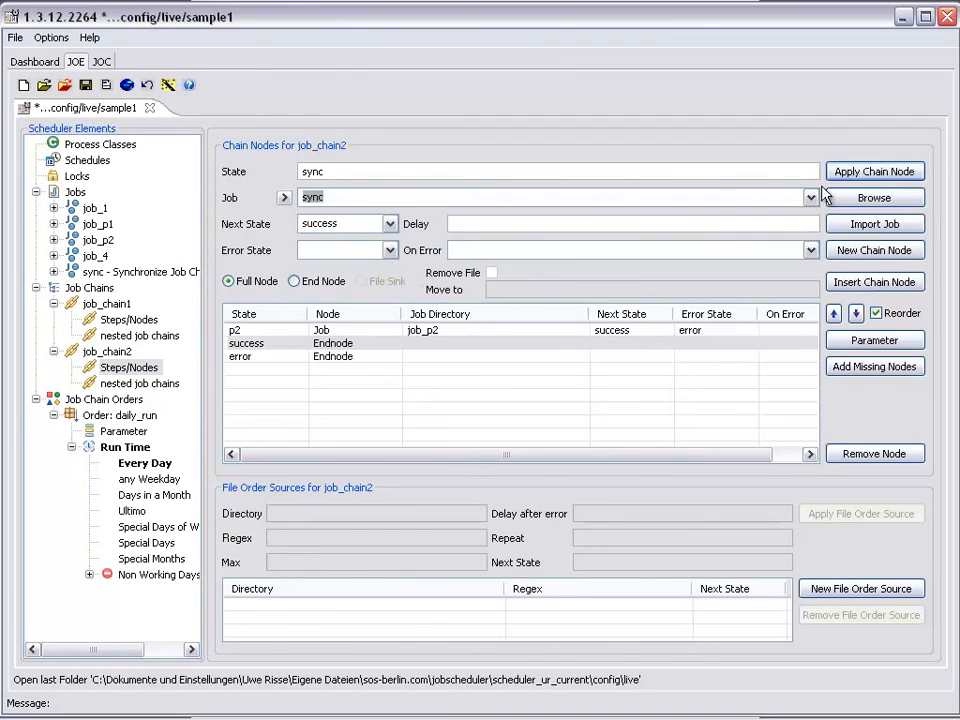
click(874, 172)
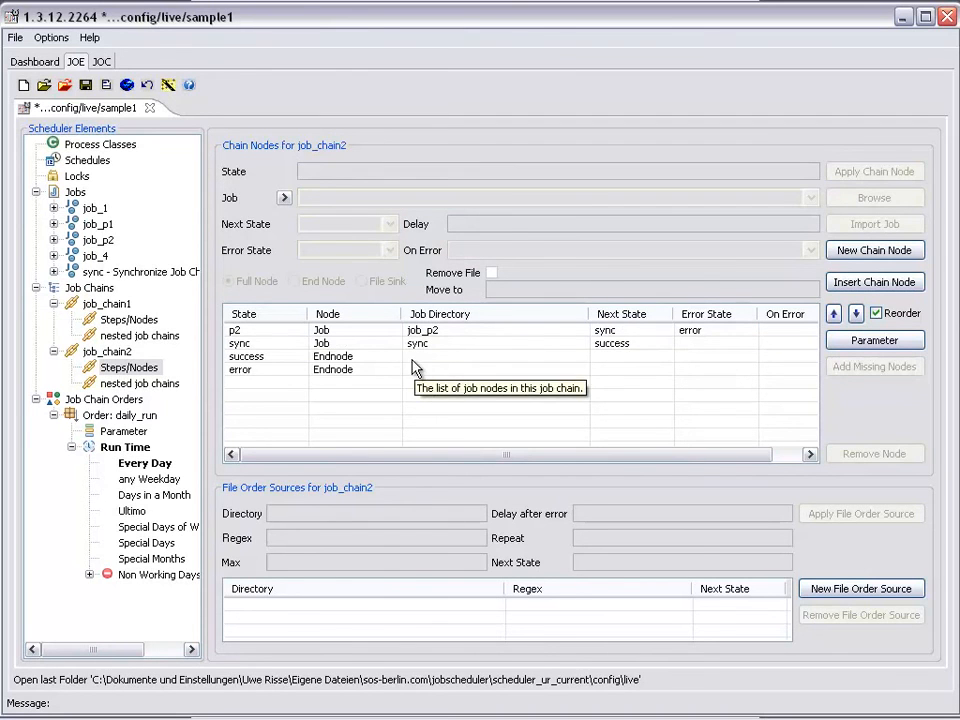
Save the edited configuration and show job_chain1's nodes again.
click(85, 84)
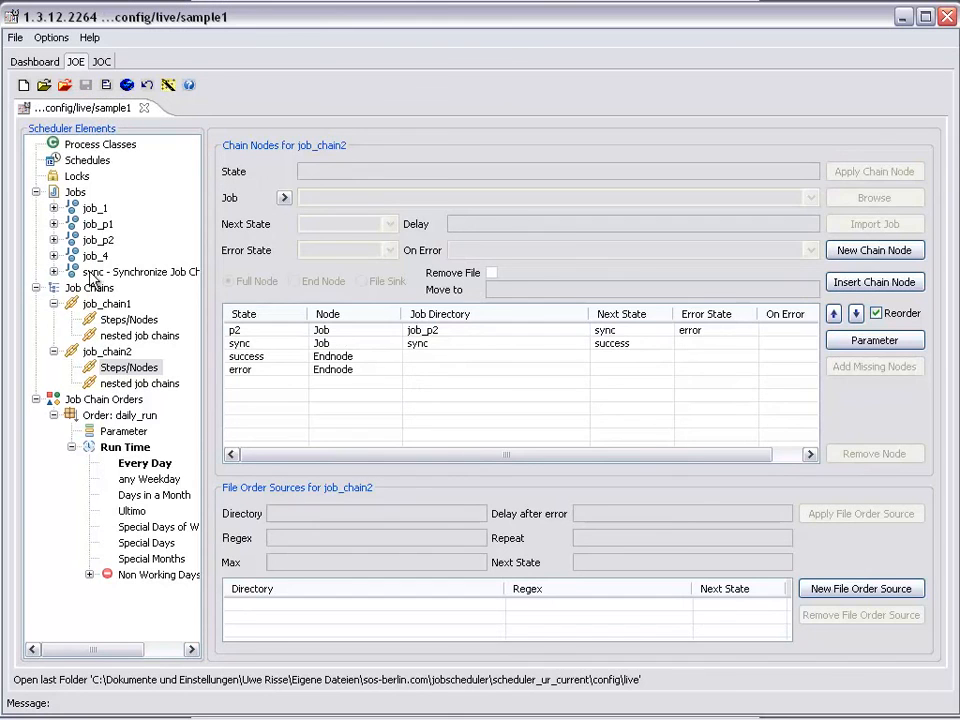
click(128, 319)
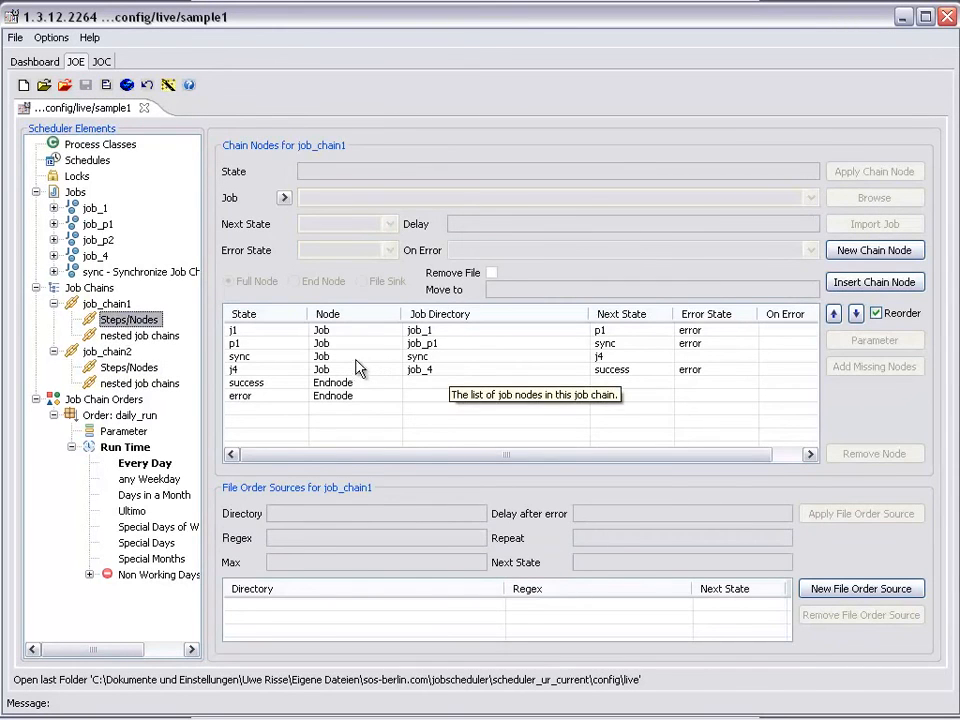
In JOC, review job_chain1 and job_chain2 under sample1, then start daily_run now in job_chain1.
click(101, 62)
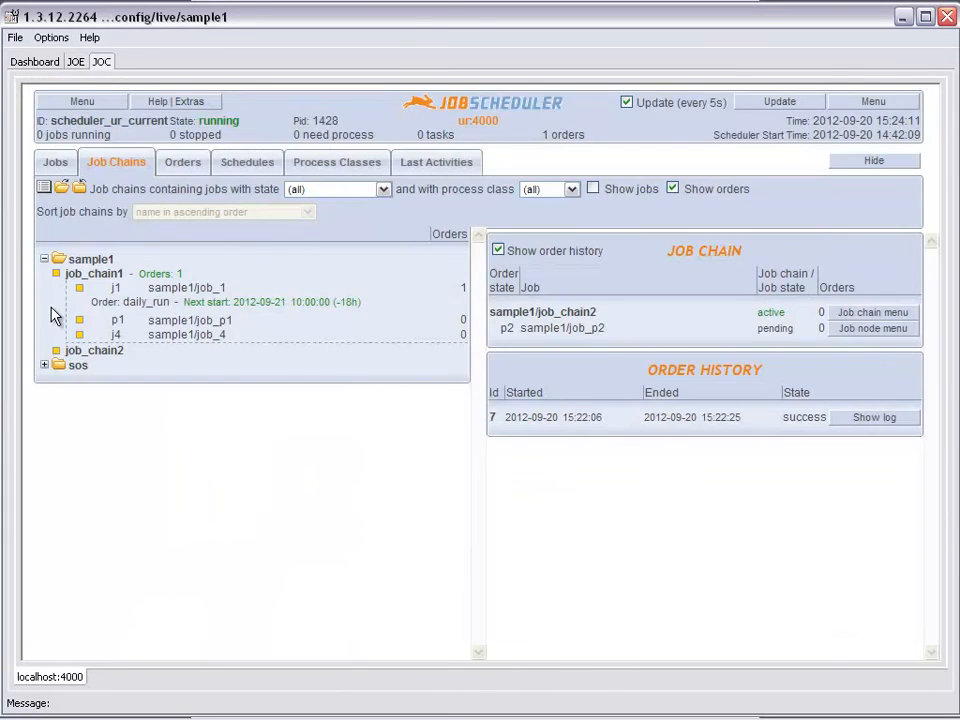
click(94, 274)
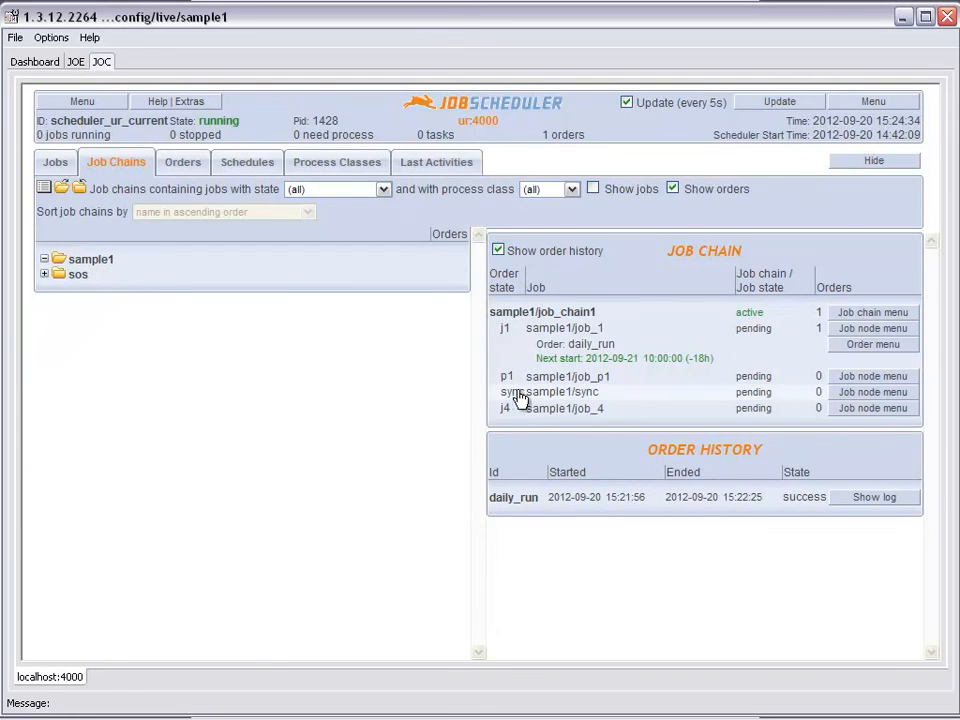
click(45, 259)
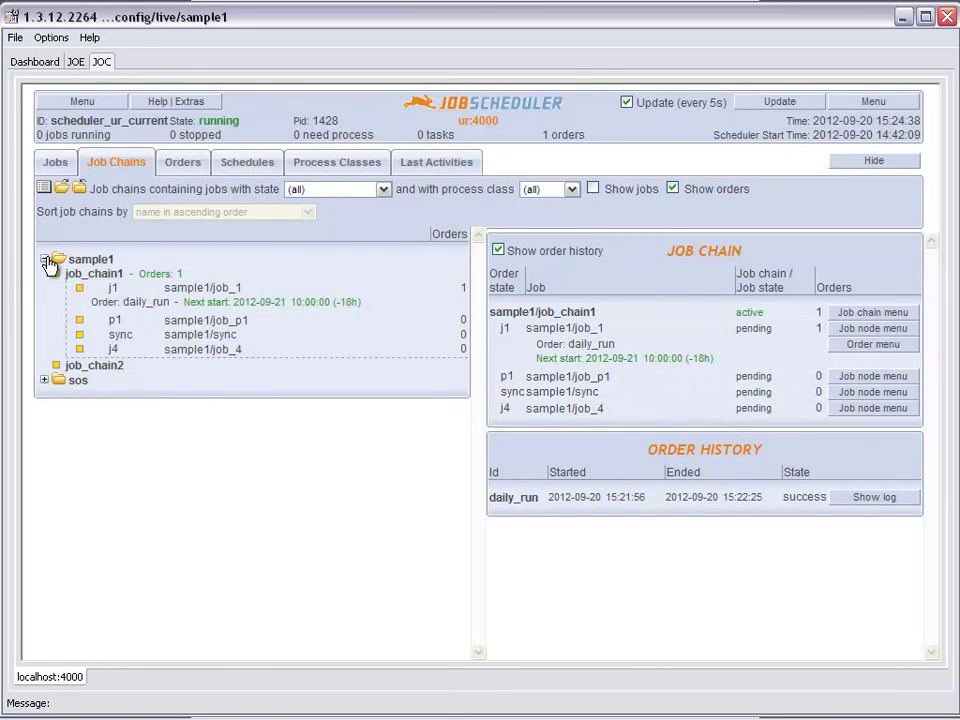
click(90, 366)
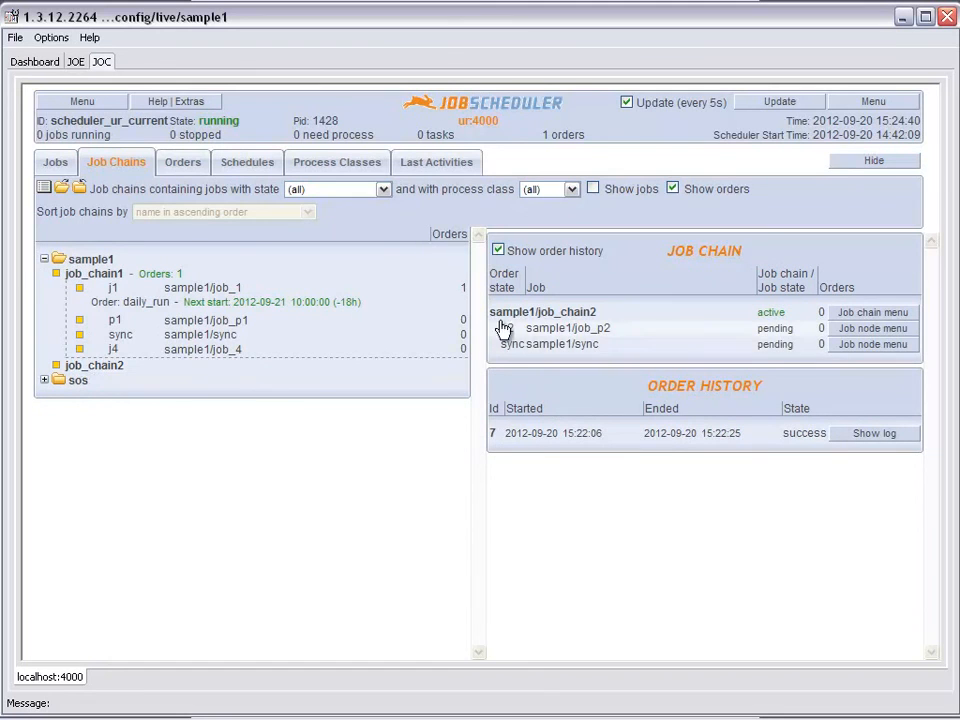
click(95, 274)
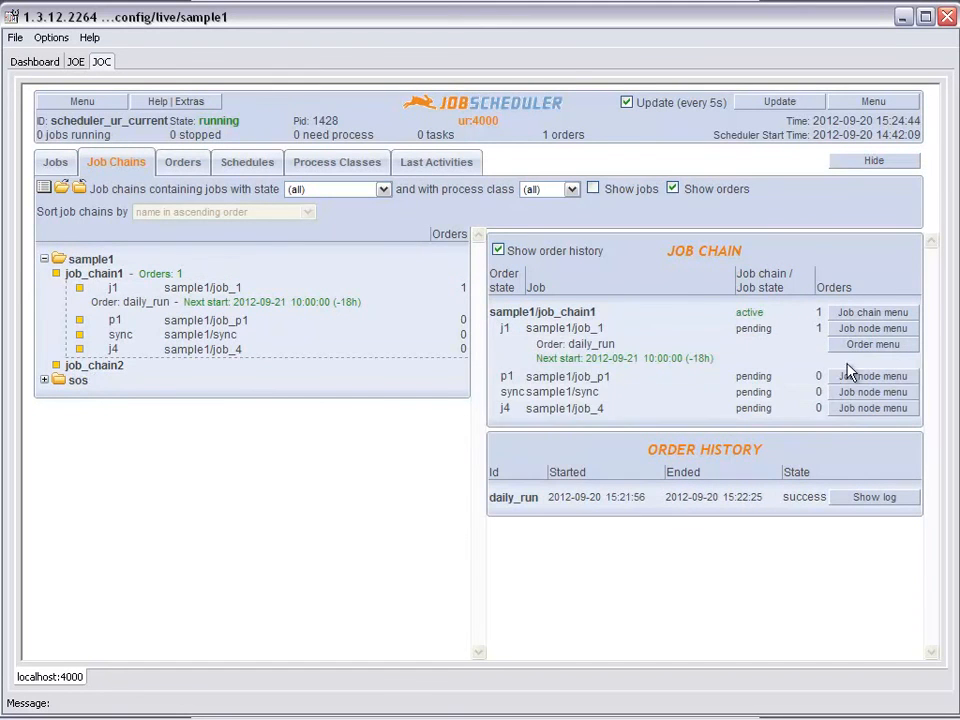
click(843, 418)
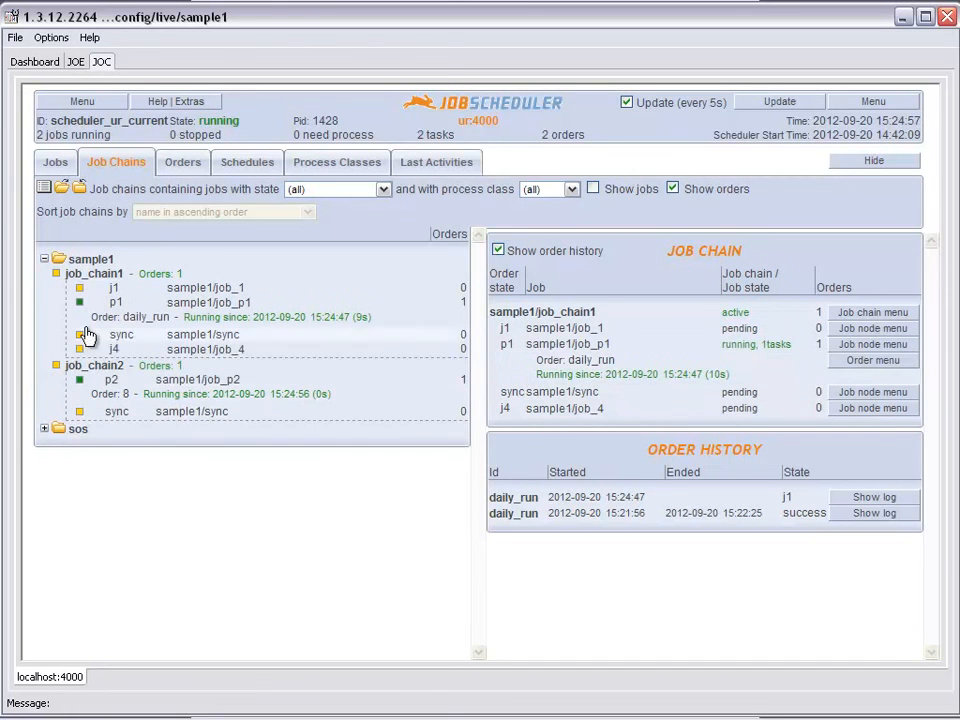
Alternate between job_chain2 and job_chain1 and refresh to watch daily_run pass sync to j4.
click(85, 381)
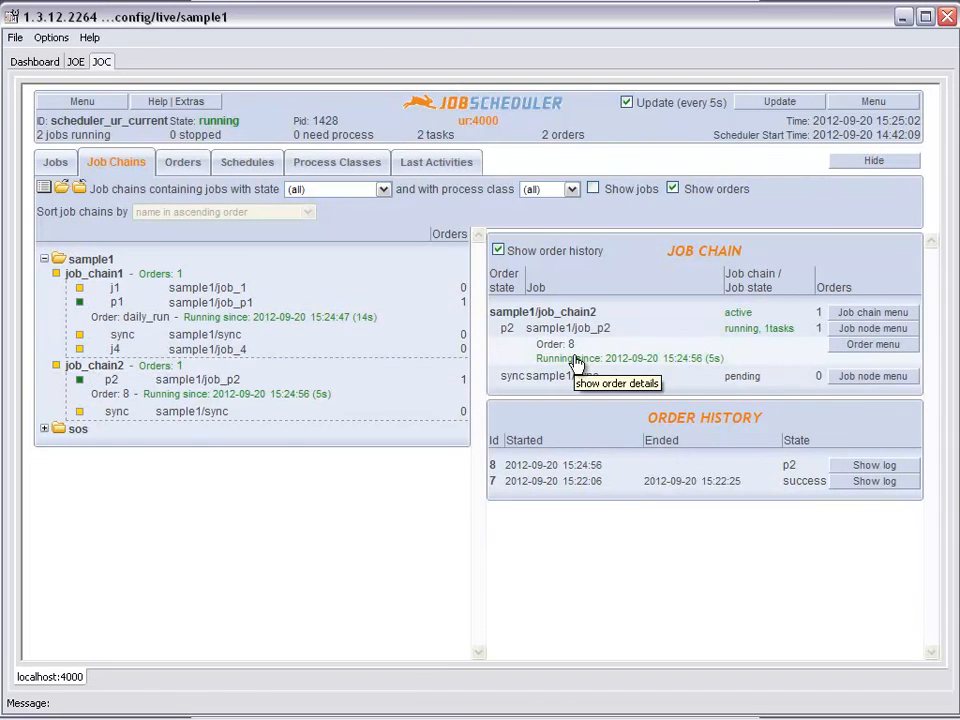
click(95, 274)
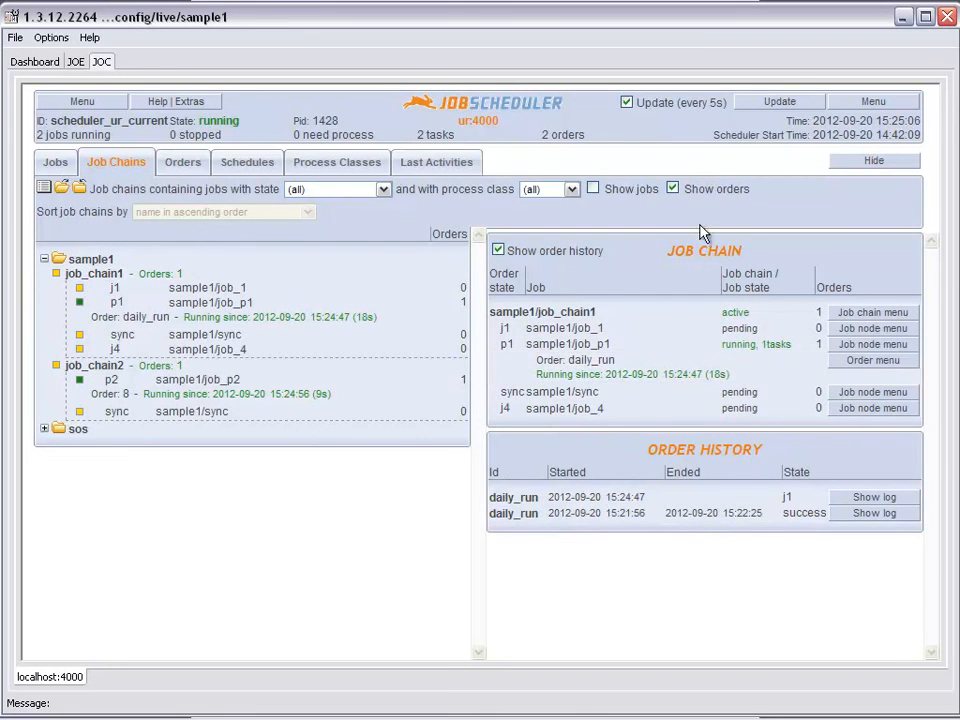
click(779, 102)
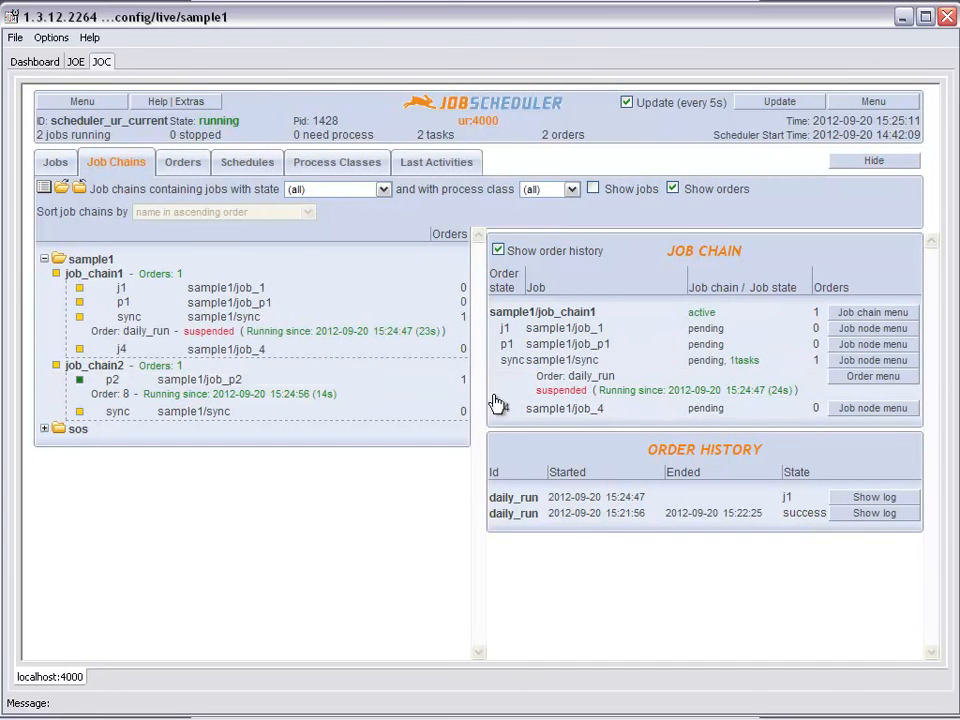
click(95, 365)
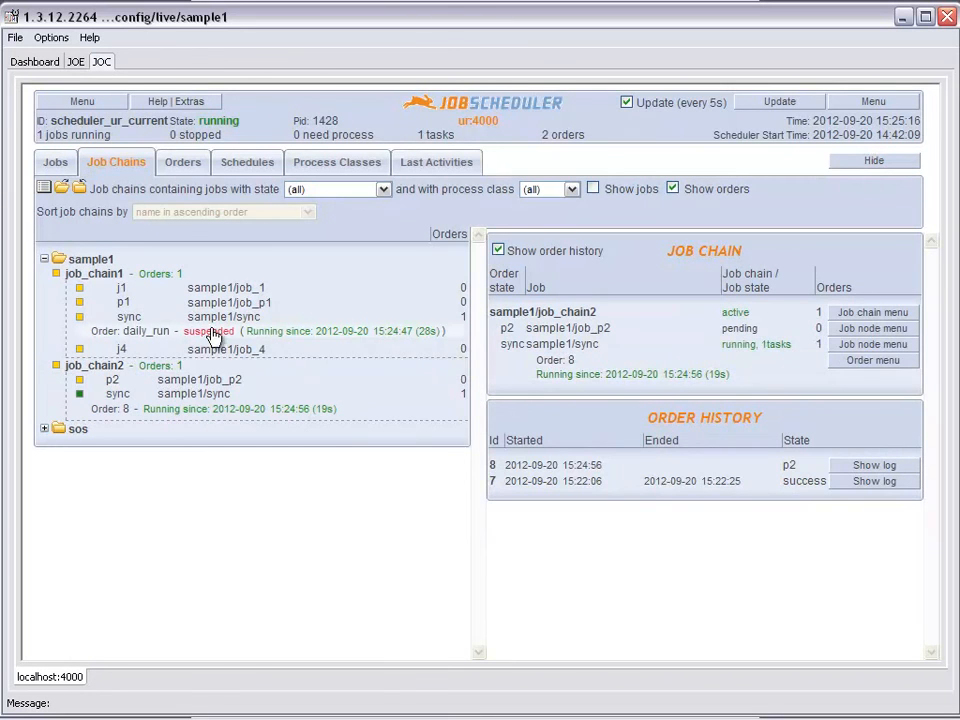
click(94, 273)
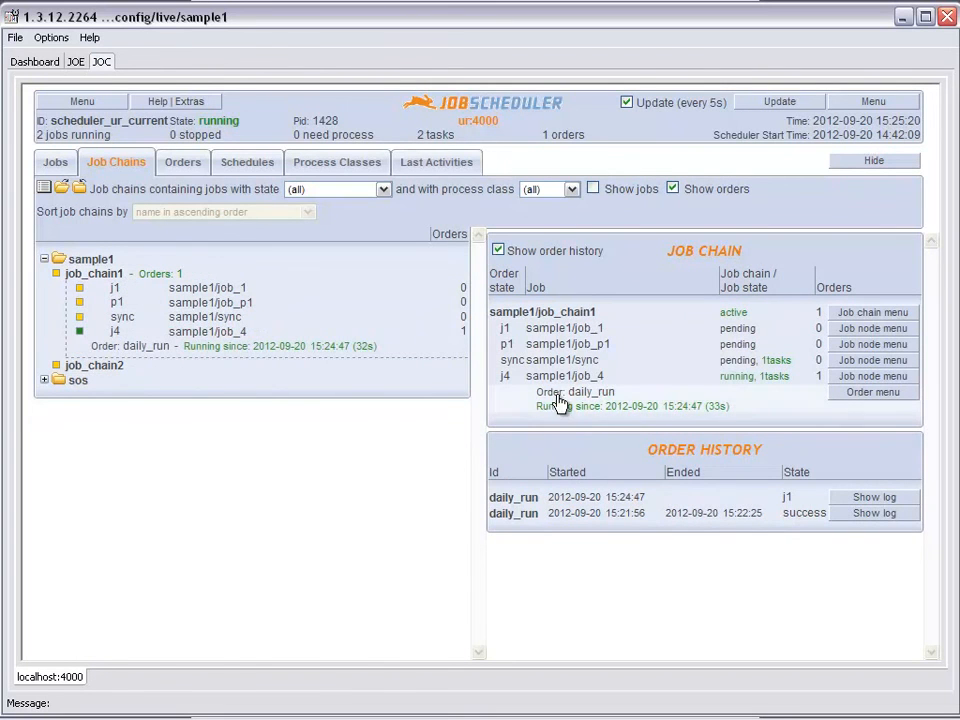